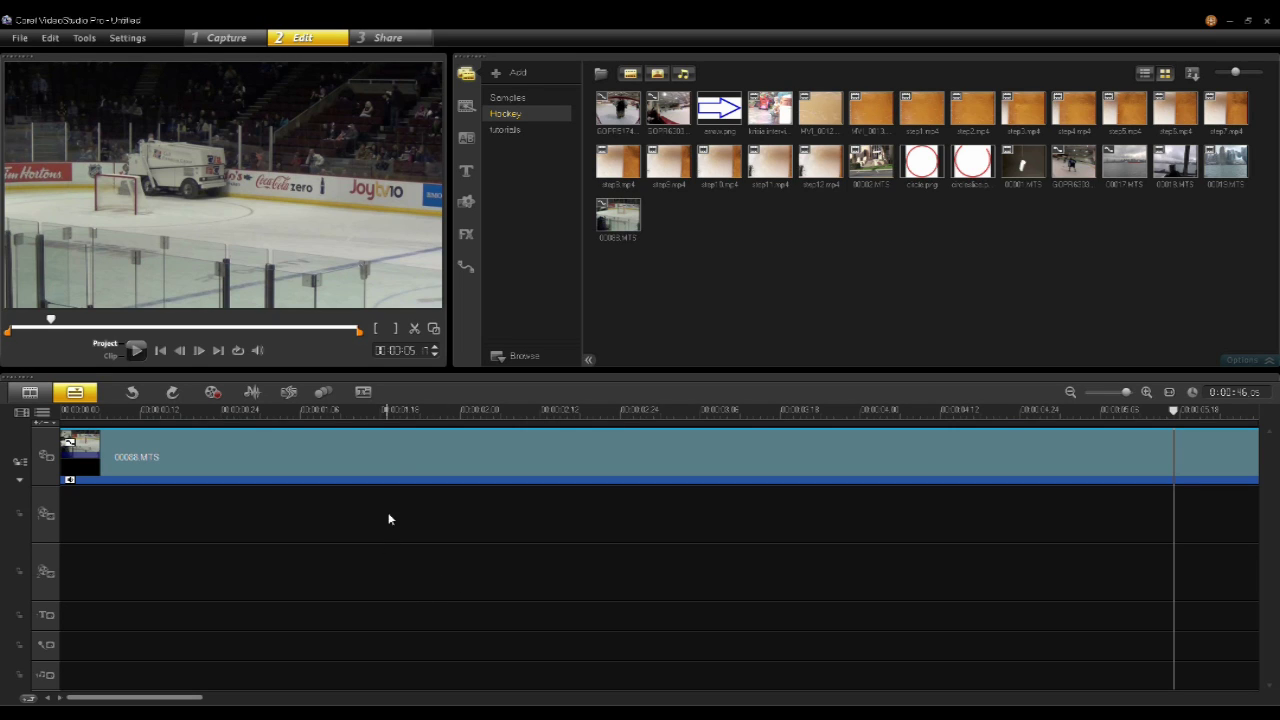
Move the playhead to about 00:00:01:21, where the Zamboni passes the net, and select clip 00068.MTS.
left_click(400, 433)
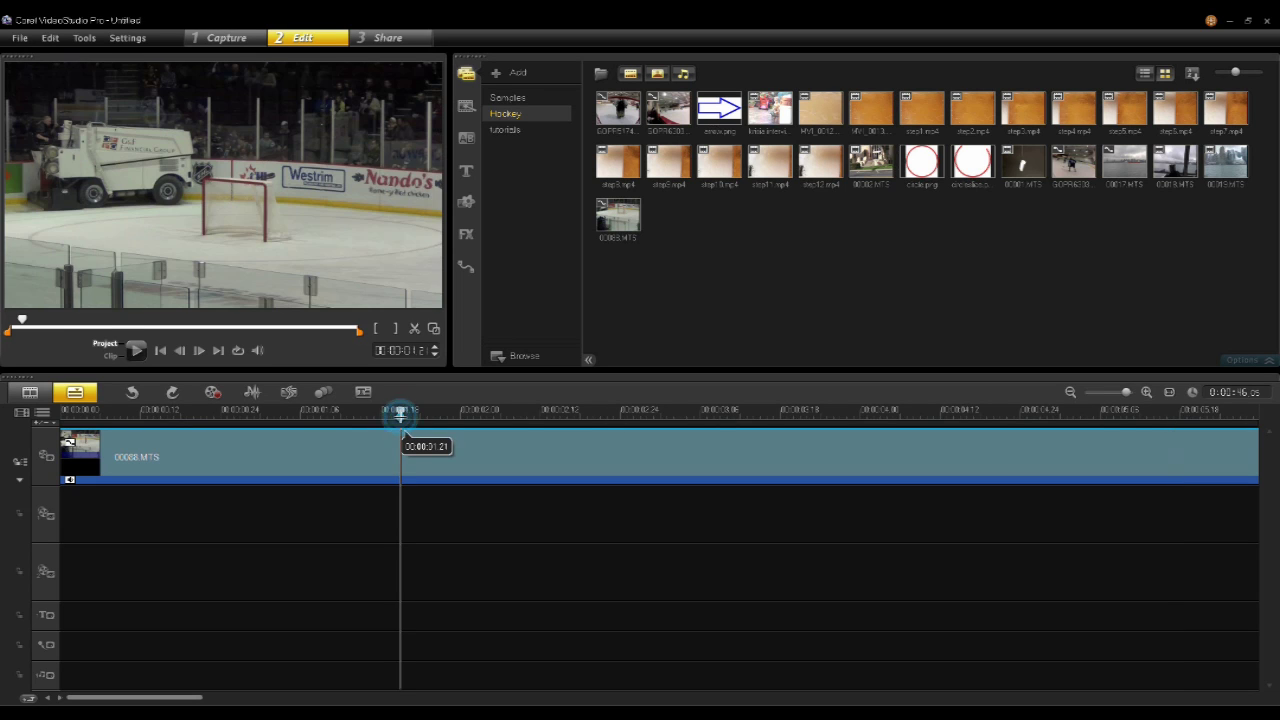
mouse_move(401, 434)
left_mouse_down()
mouse_move(289, 424)
mouse_move(720, 422)
mouse_move(306, 424)
mouse_move(580, 422)
mouse_move(292, 436)
mouse_move(606, 432)
mouse_move(302, 426)
mouse_move(394, 426)
left_mouse_up()
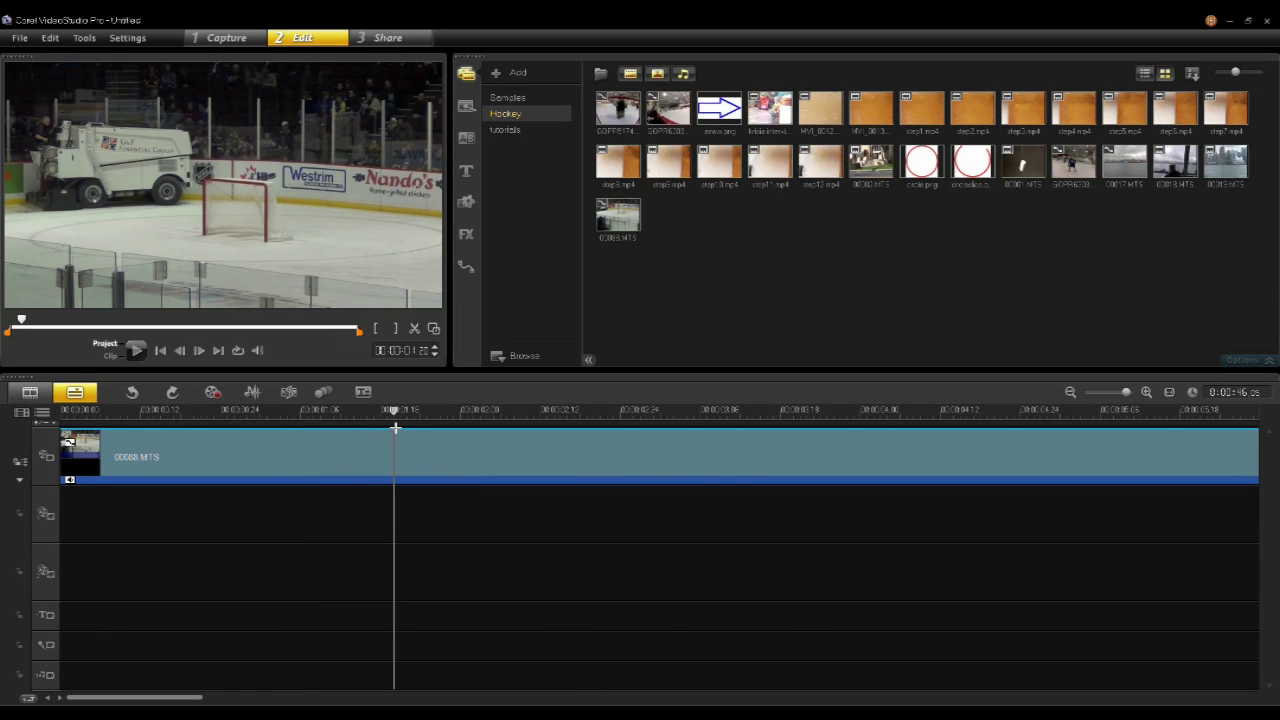
left_click(285, 463)
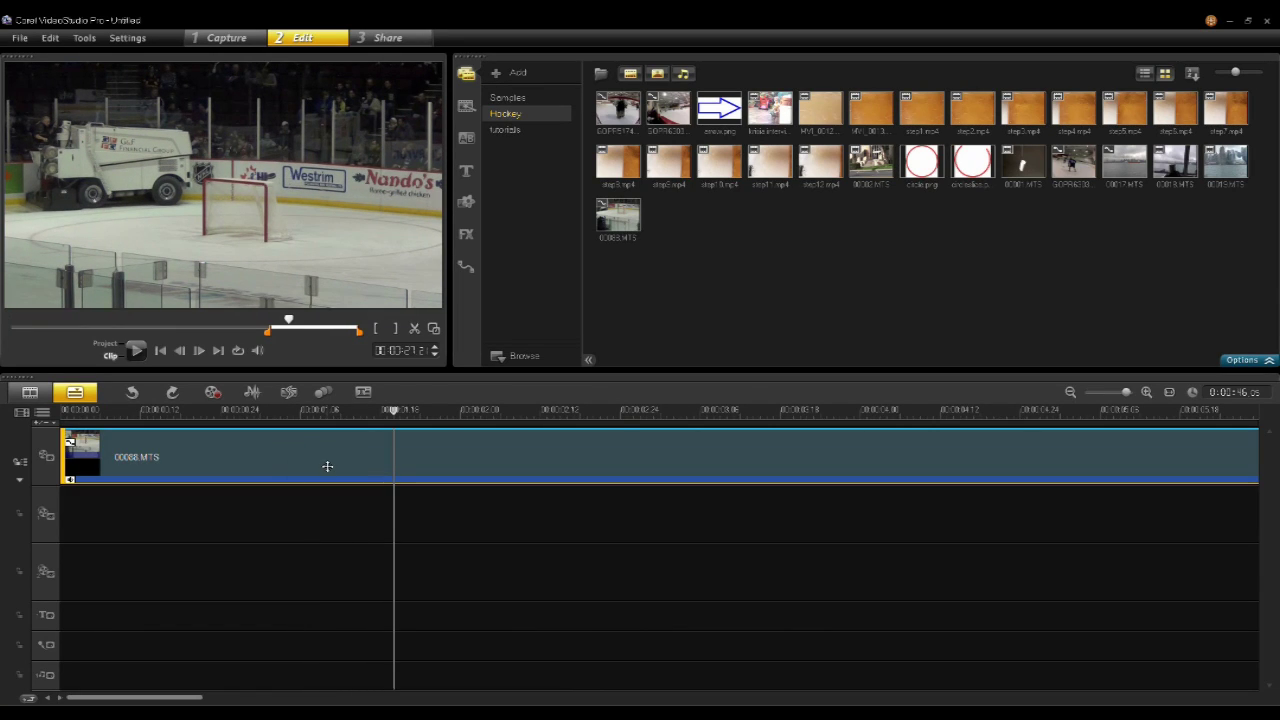
Open Track Motion for the hockey clip and scrub back to the Zamboni-by-the-net frame near 0:00:21.
left_click(323, 393)
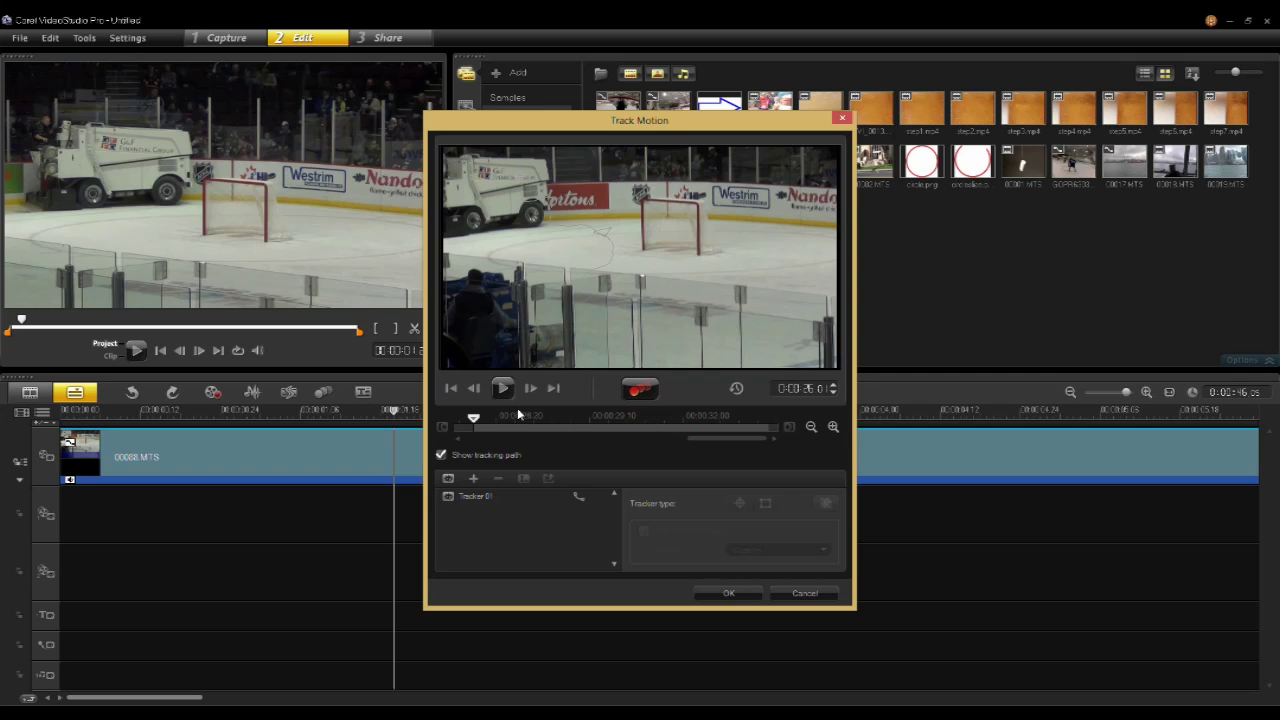
left_click_drag(478, 426, 549, 422)
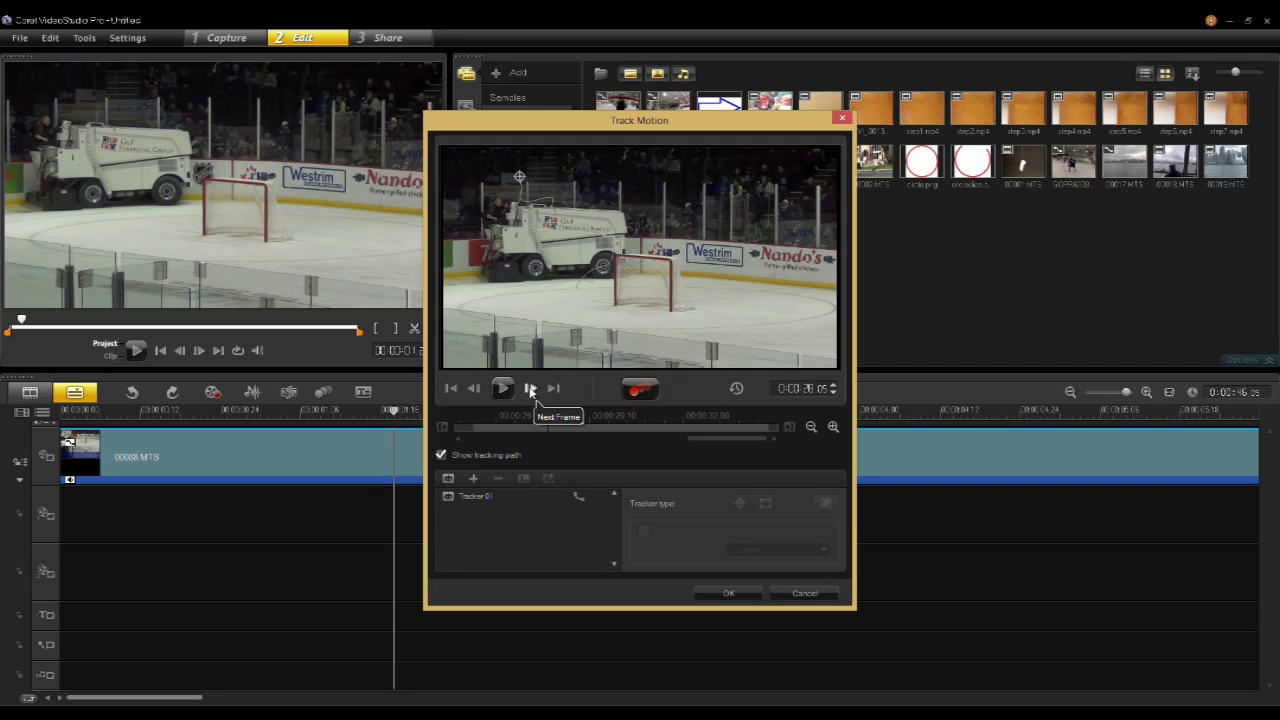
left_click_drag(548, 424, 524, 422)
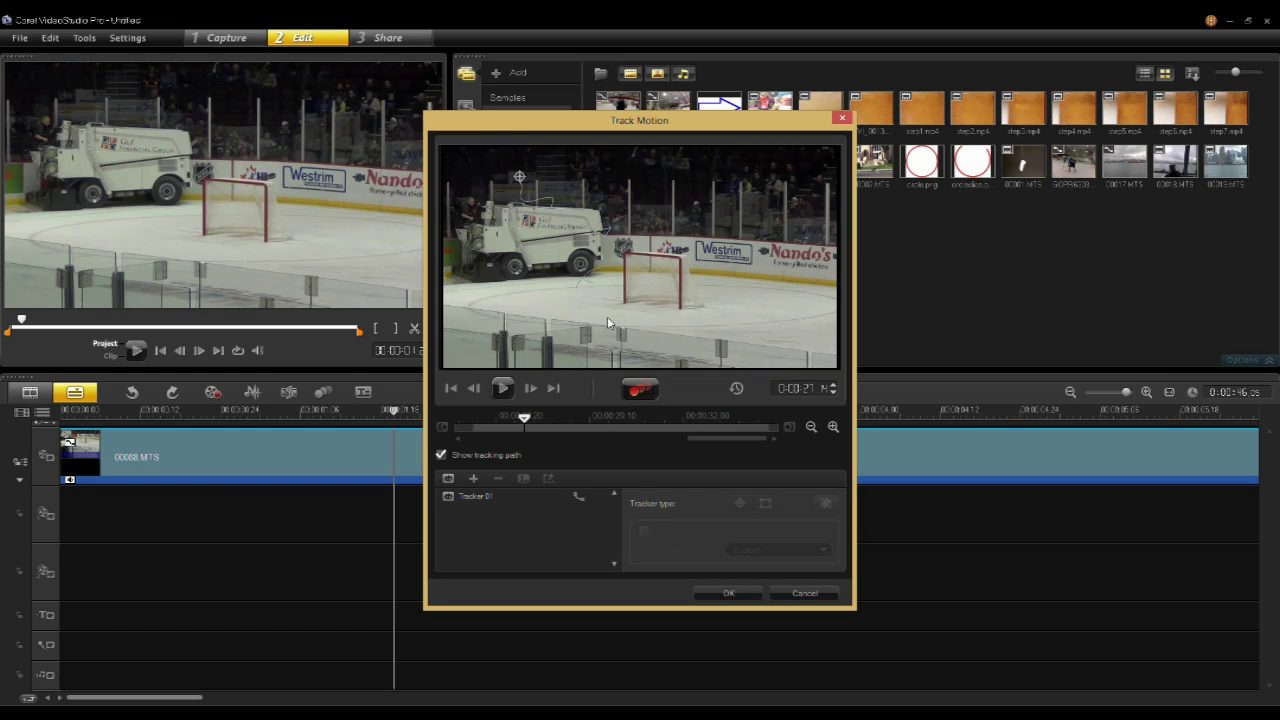
Toggle Tracker 01's preview display off and back on, then add a new Tracker 02.
left_click(449, 495)
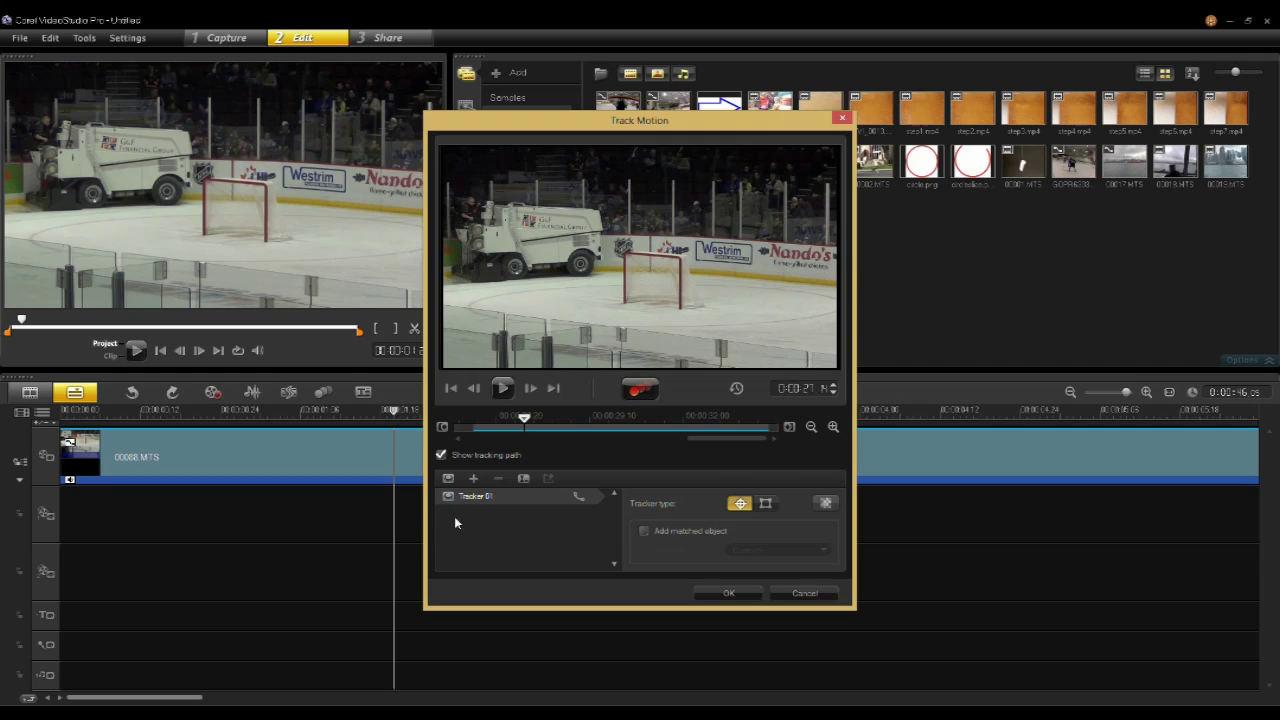
left_click(448, 497)
left_click(449, 497)
left_click(474, 478)
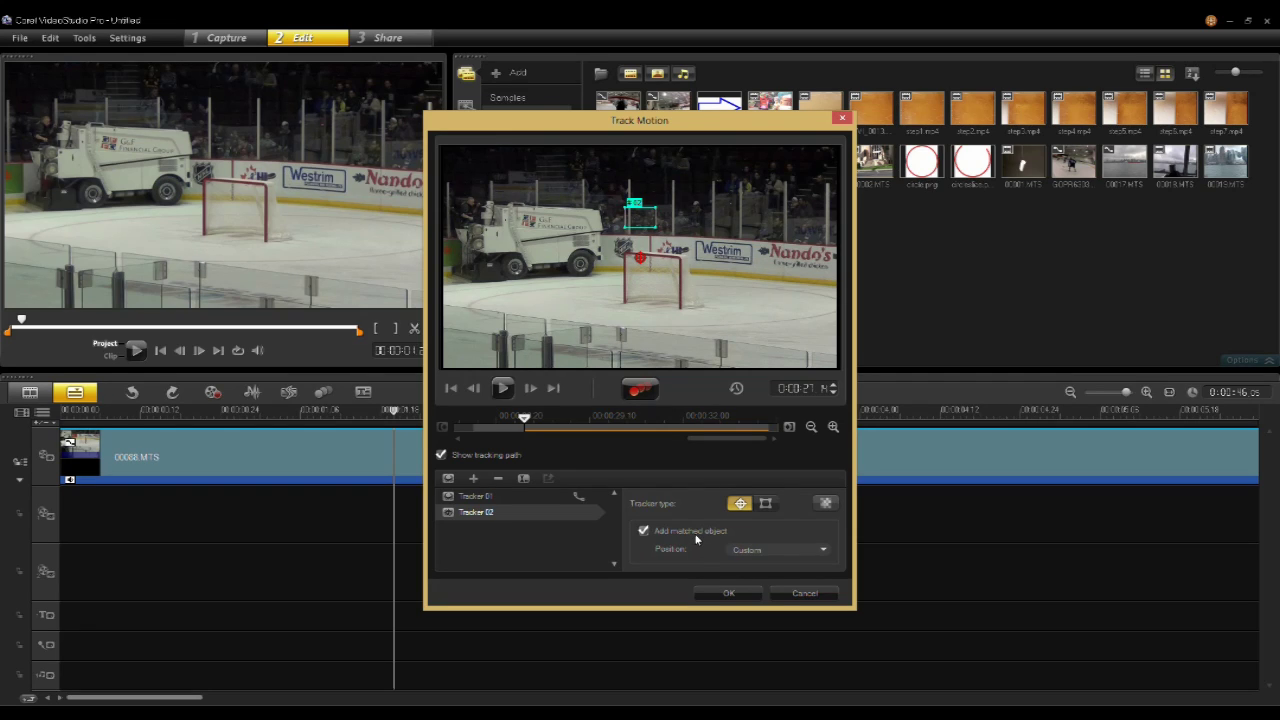
Place Tracker 02 on the Zamboni's lettering without a matched object and track its motion.
left_click(644, 531)
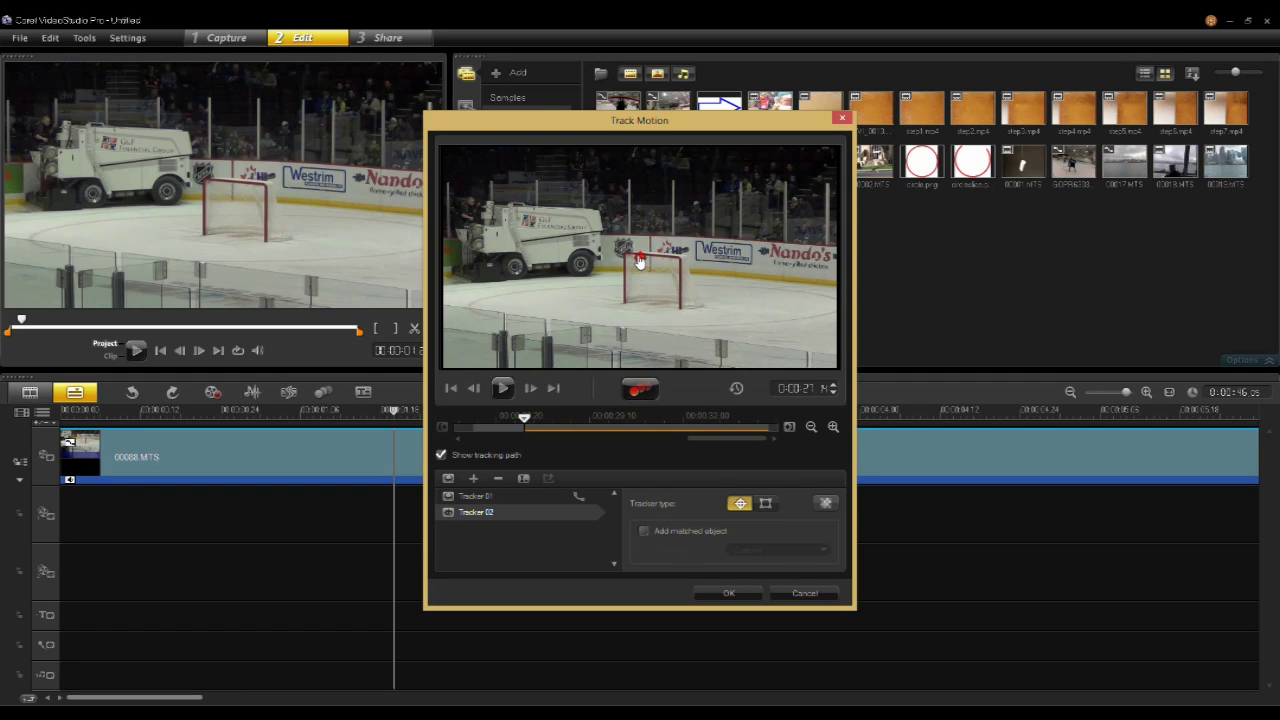
left_click_drag(640, 262, 583, 233)
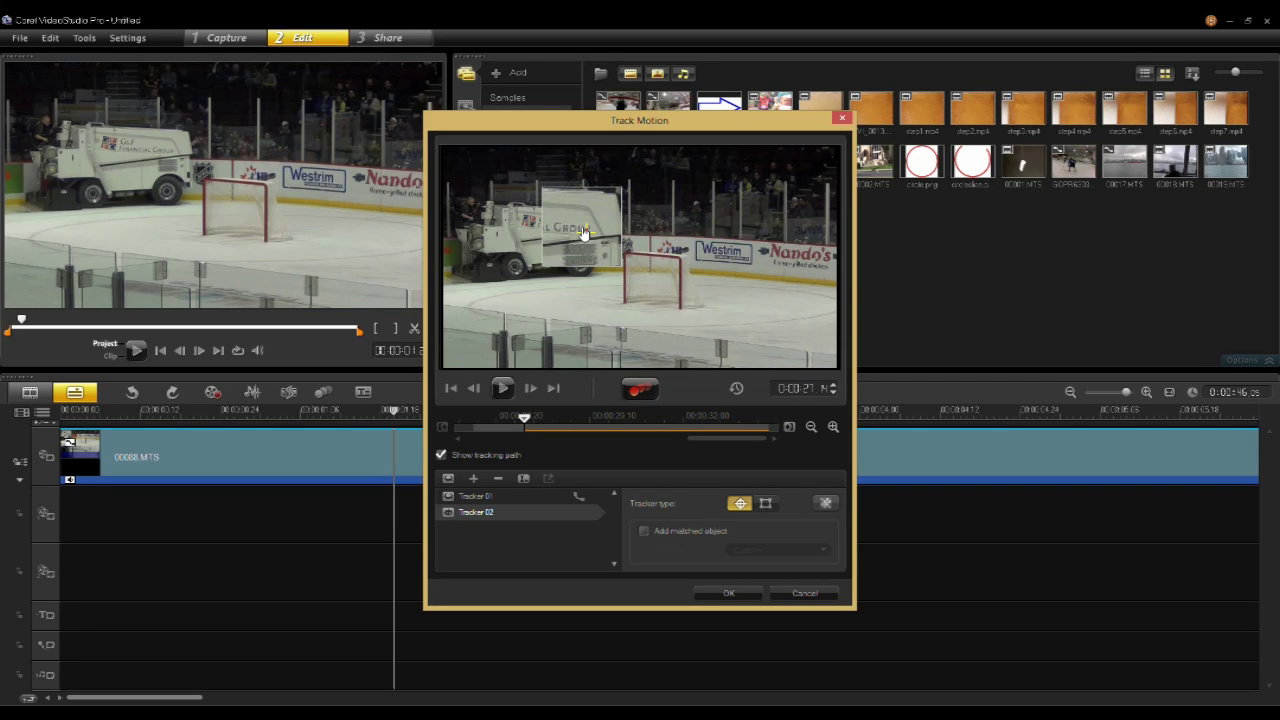
left_click_drag(584, 233, 583, 230)
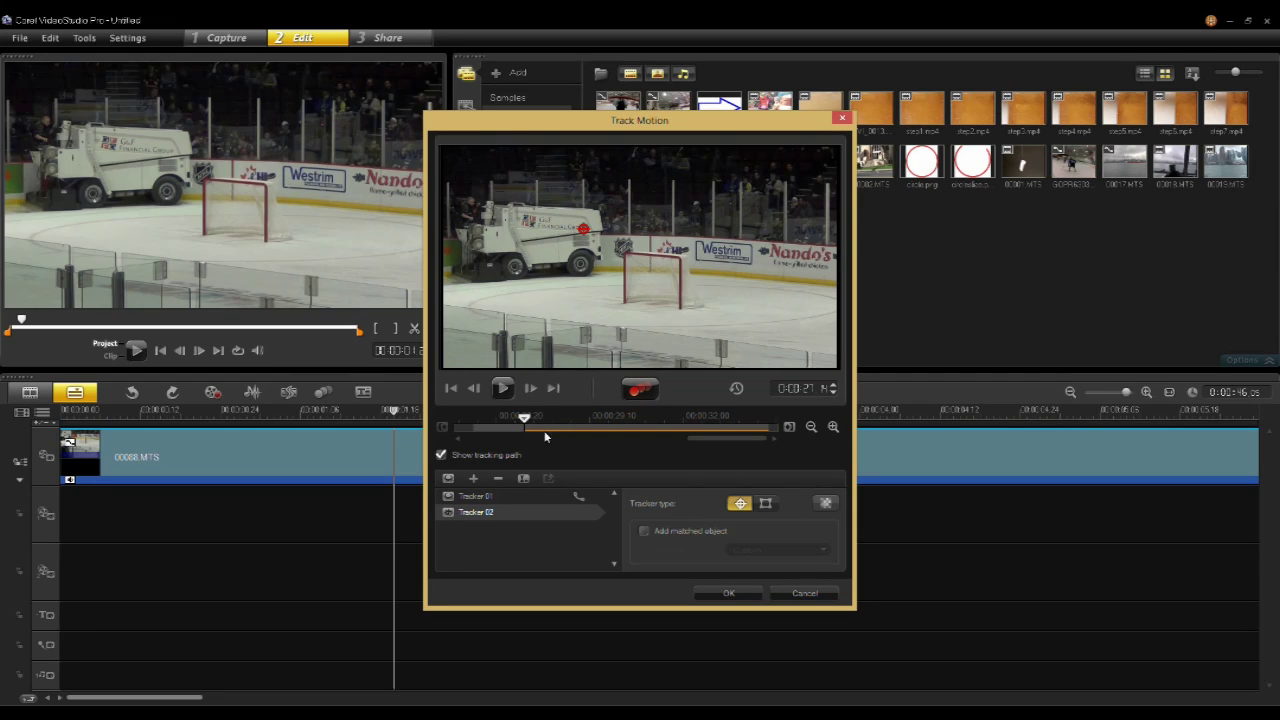
left_click(637, 396)
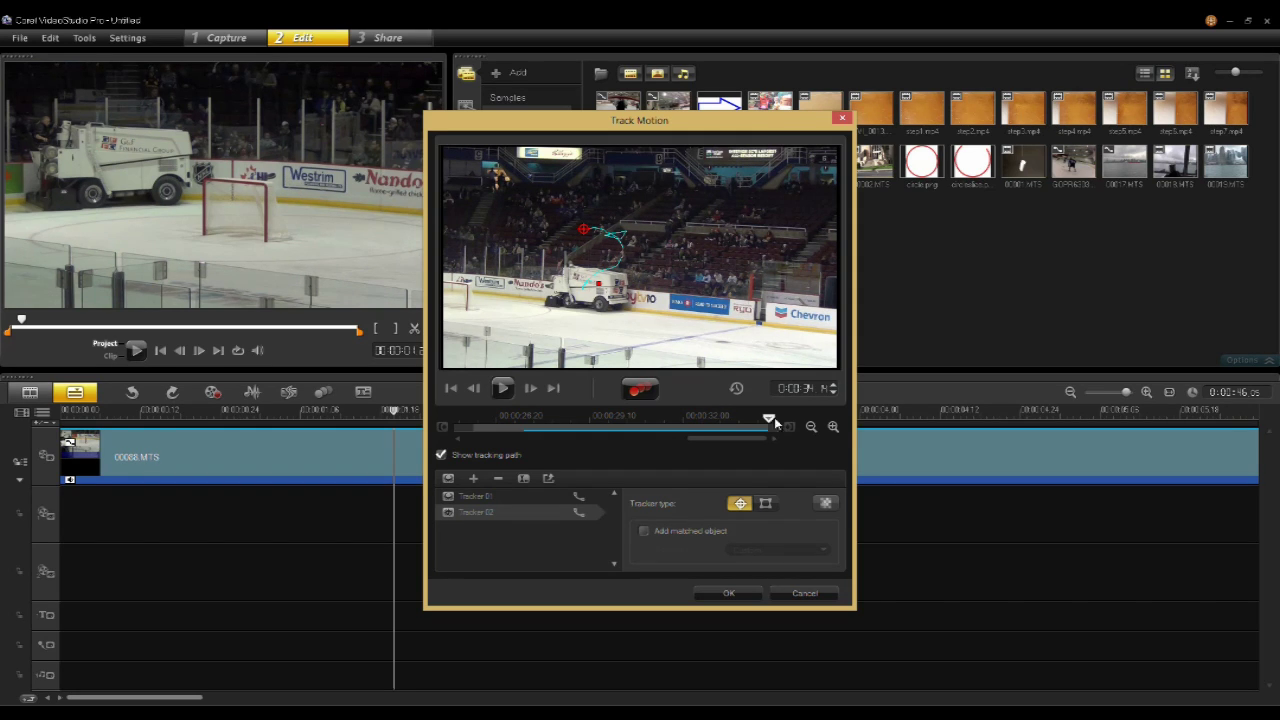
left_click_drag(770, 422, 588, 434)
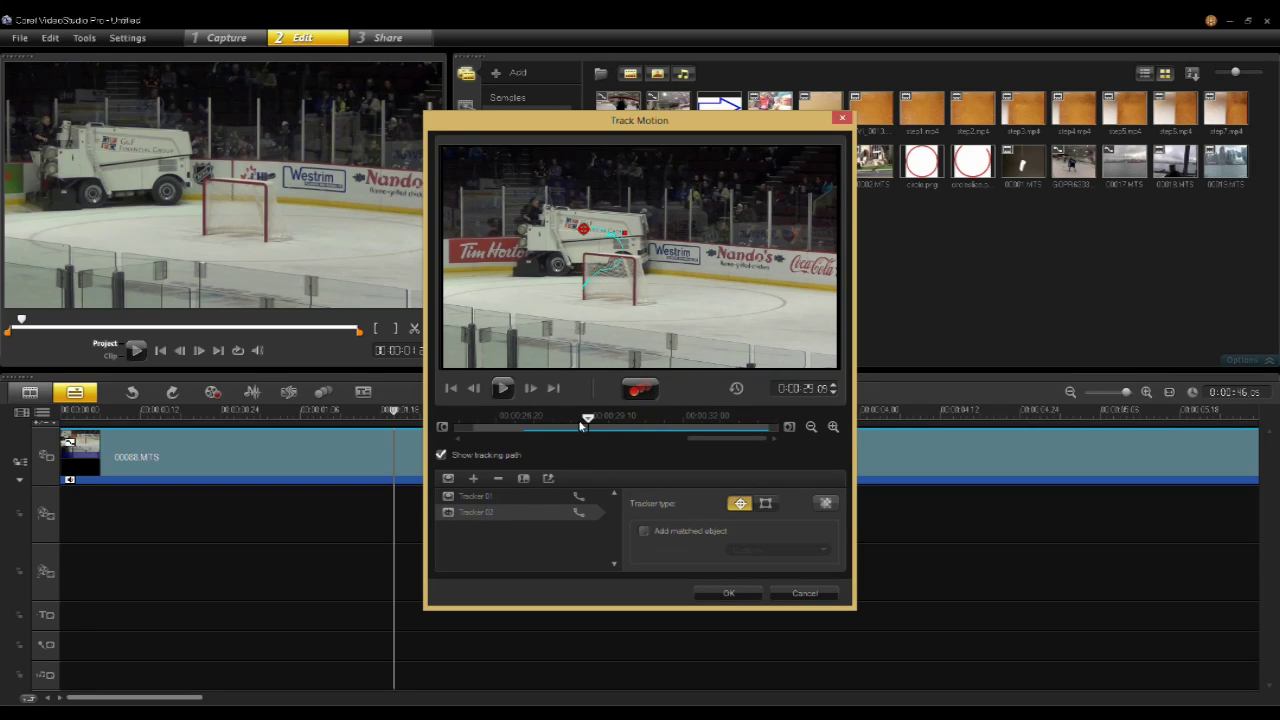
Rename Tracker 02 to 'zamboni' in the tracker list.
left_click(476, 515)
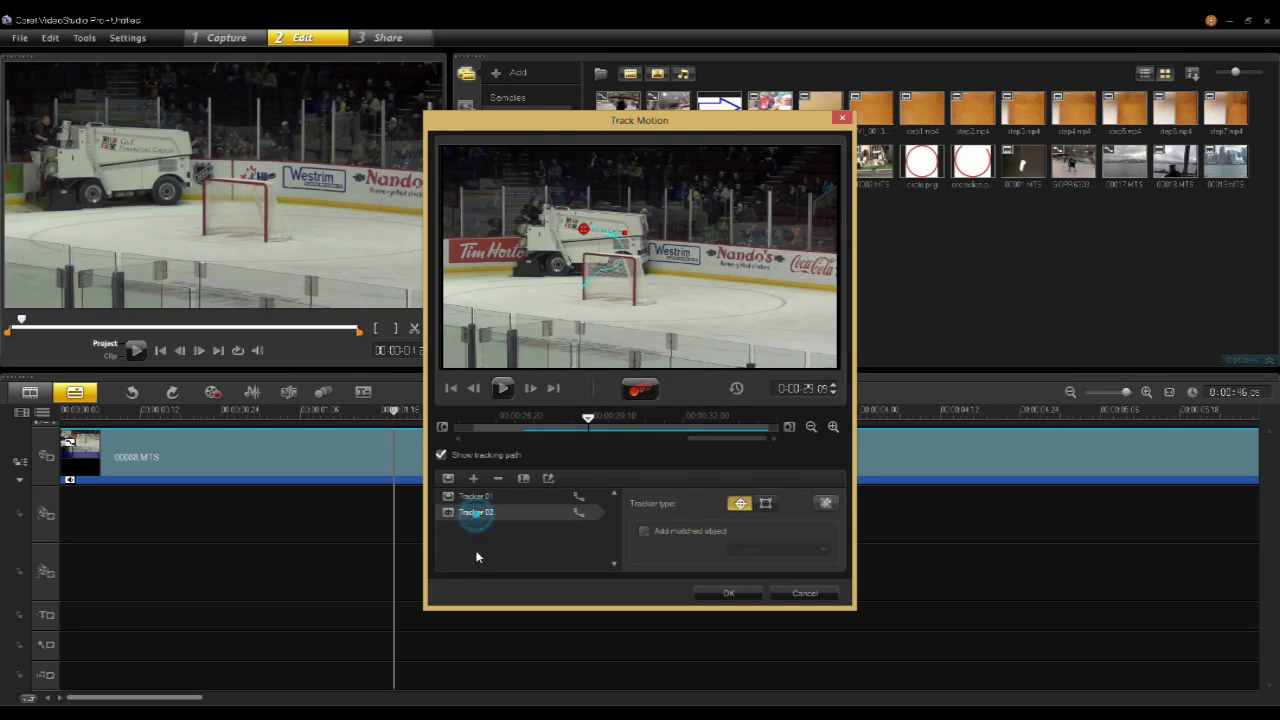
left_click(523, 479)
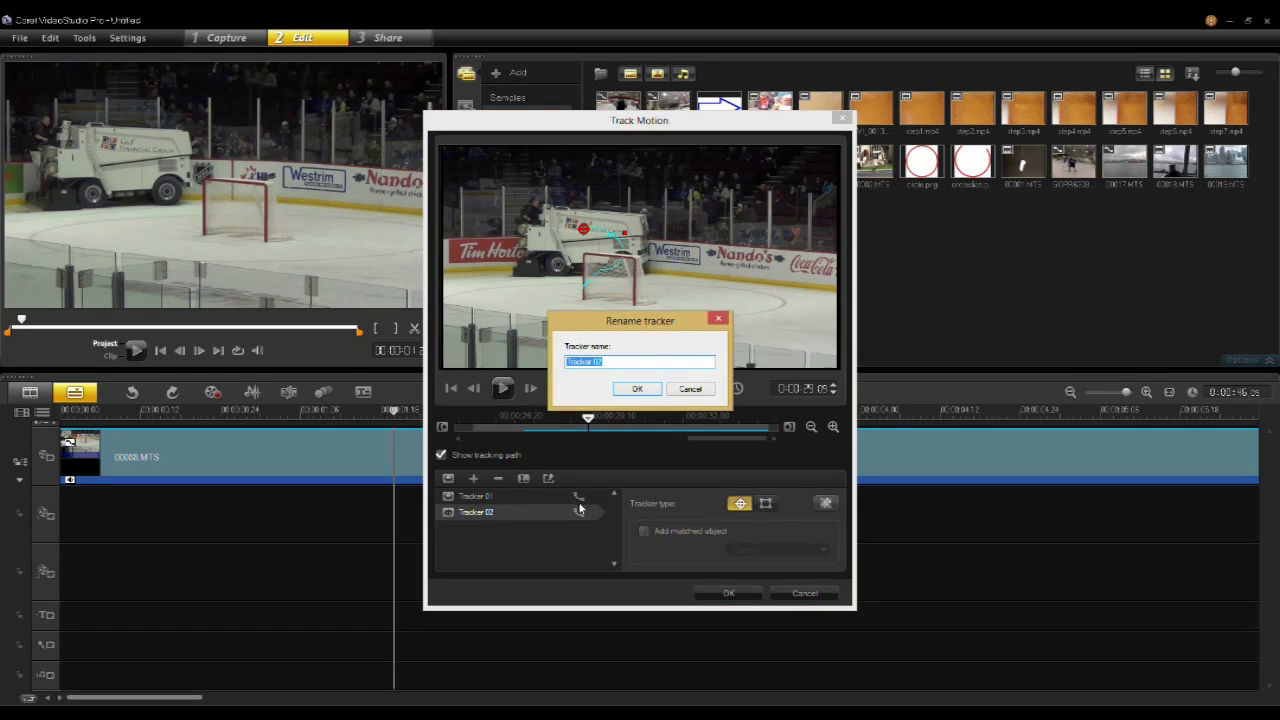
type("damb")
type("oni")
left_click(648, 389)
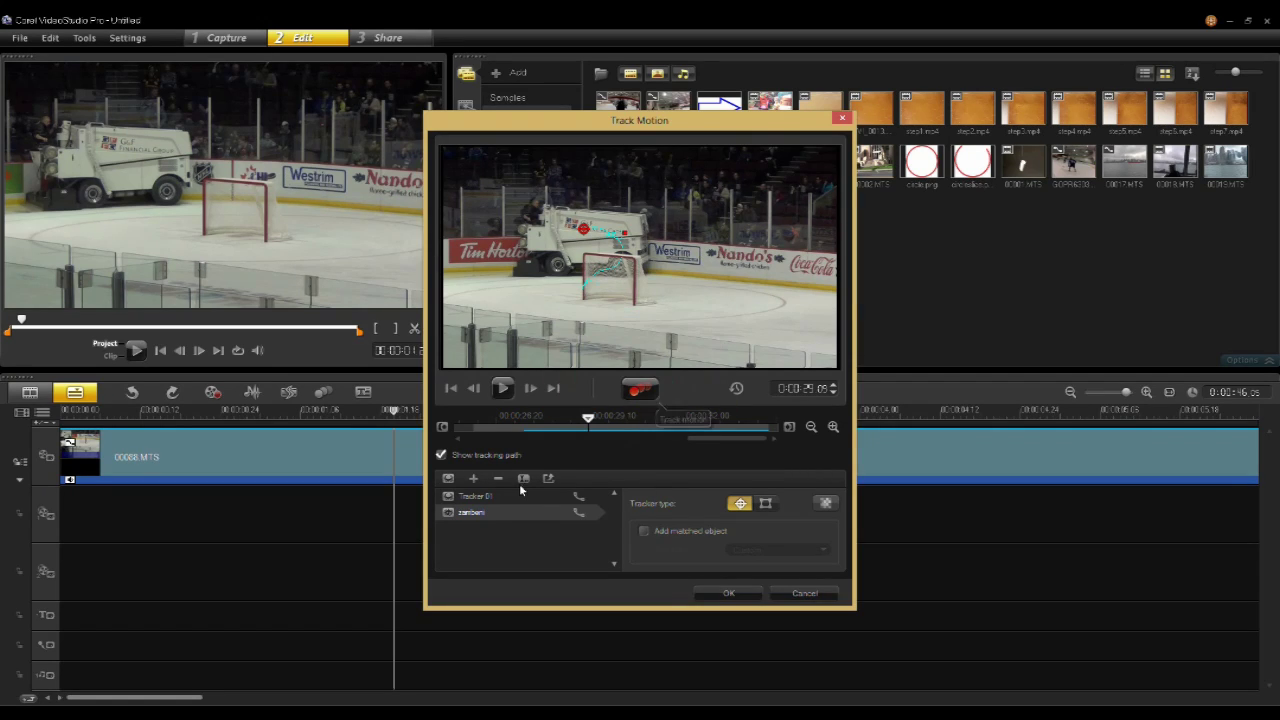
Add a new tracker beside the net, with no matched object, and track it through the clip.
left_click(473, 478)
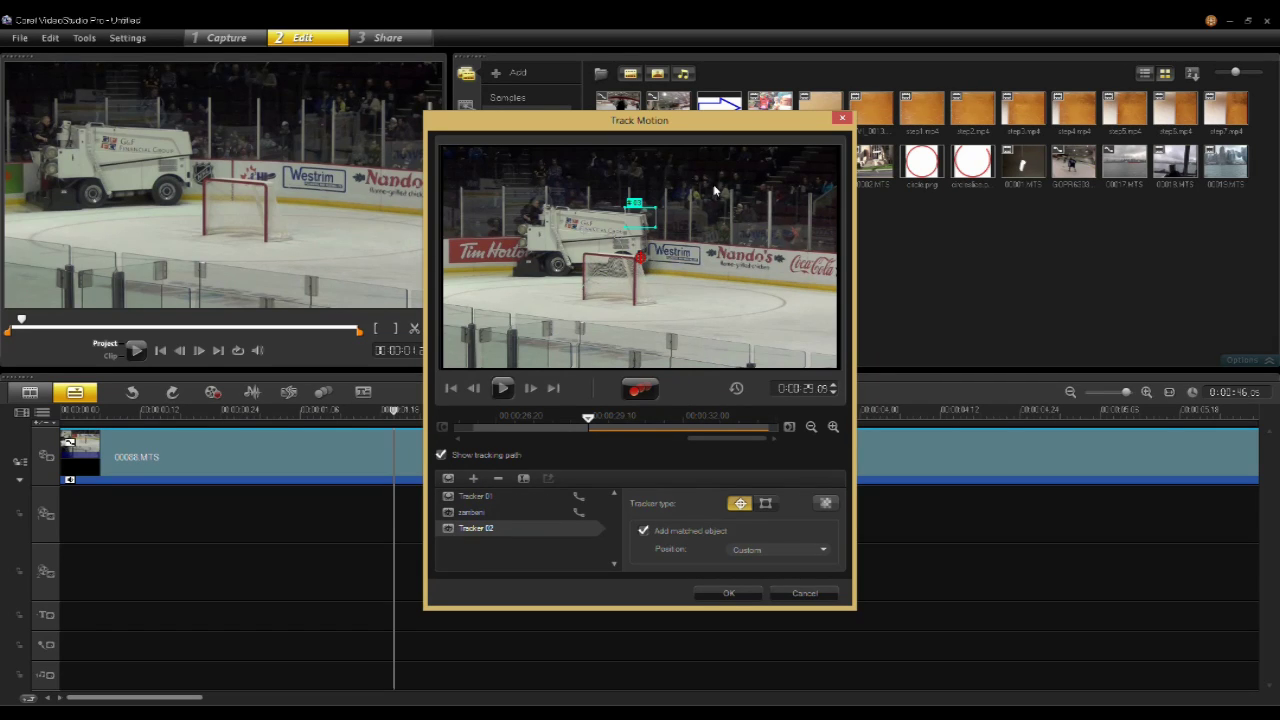
left_click(644, 532)
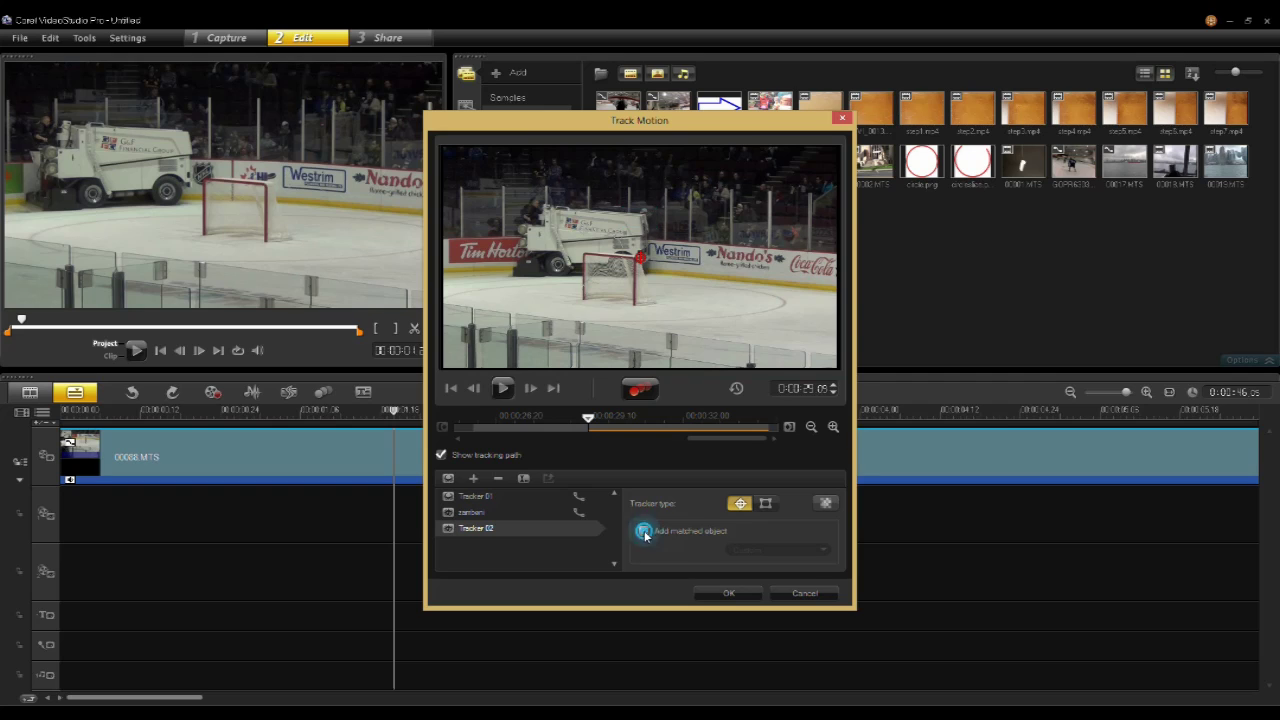
left_click_drag(641, 262, 634, 312)
left_click(641, 392)
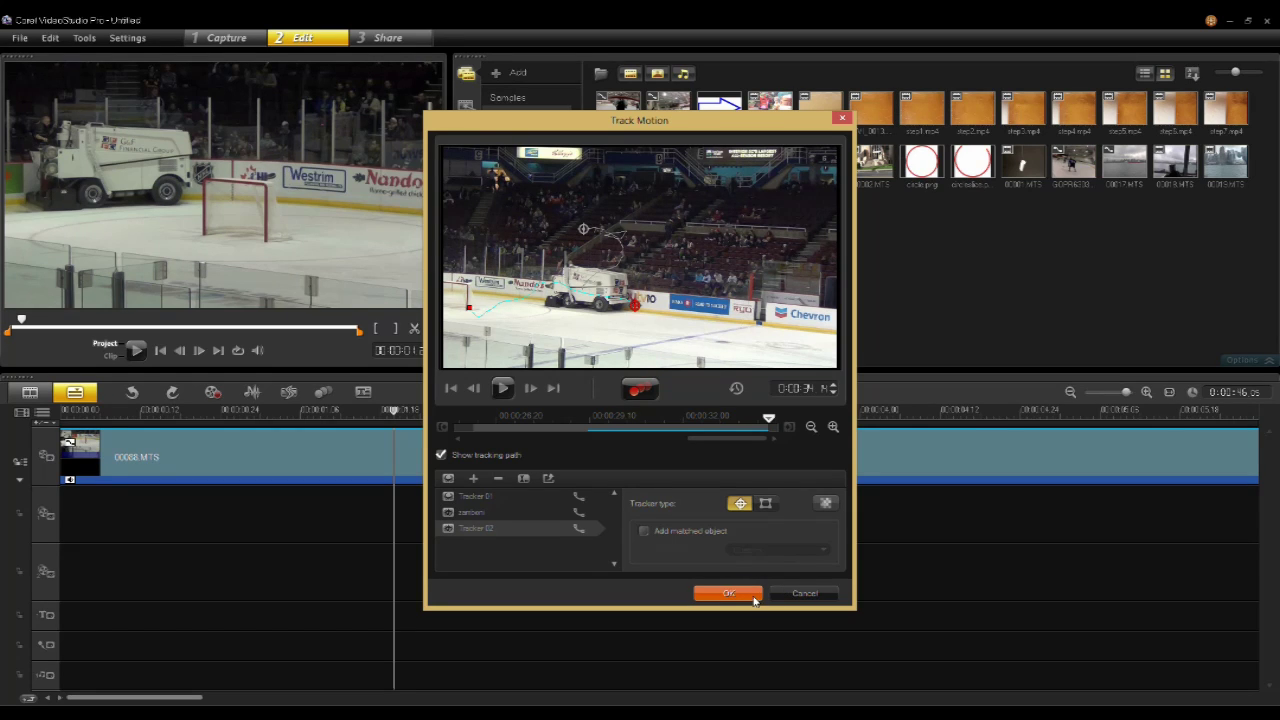
Apply the trackers with OK and move the timeline playhead back near the clip's start.
left_click(728, 594)
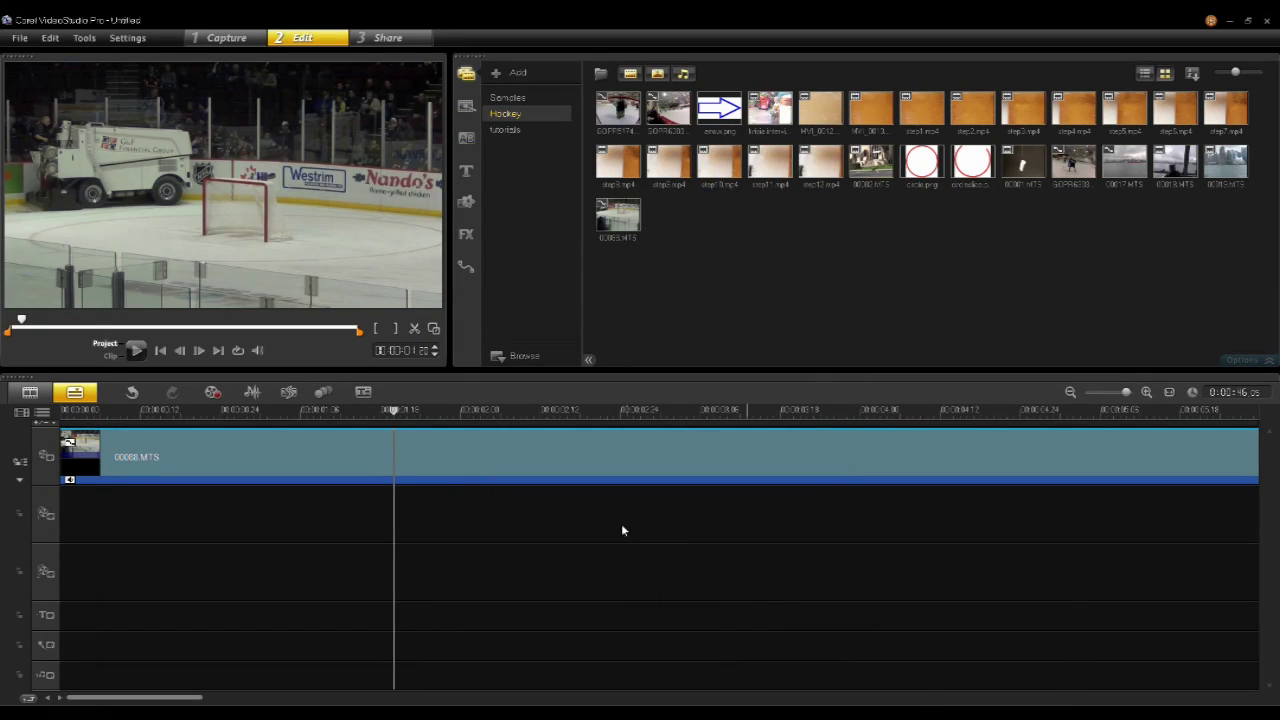
key("Left")
key("Left")
key("Left")
key("Left")
key("Left")
key("Left")
key("Left")
key("Left")
key("Left")
key("Left")
key("Left")
key("Left")
key("Left")
key("Left")
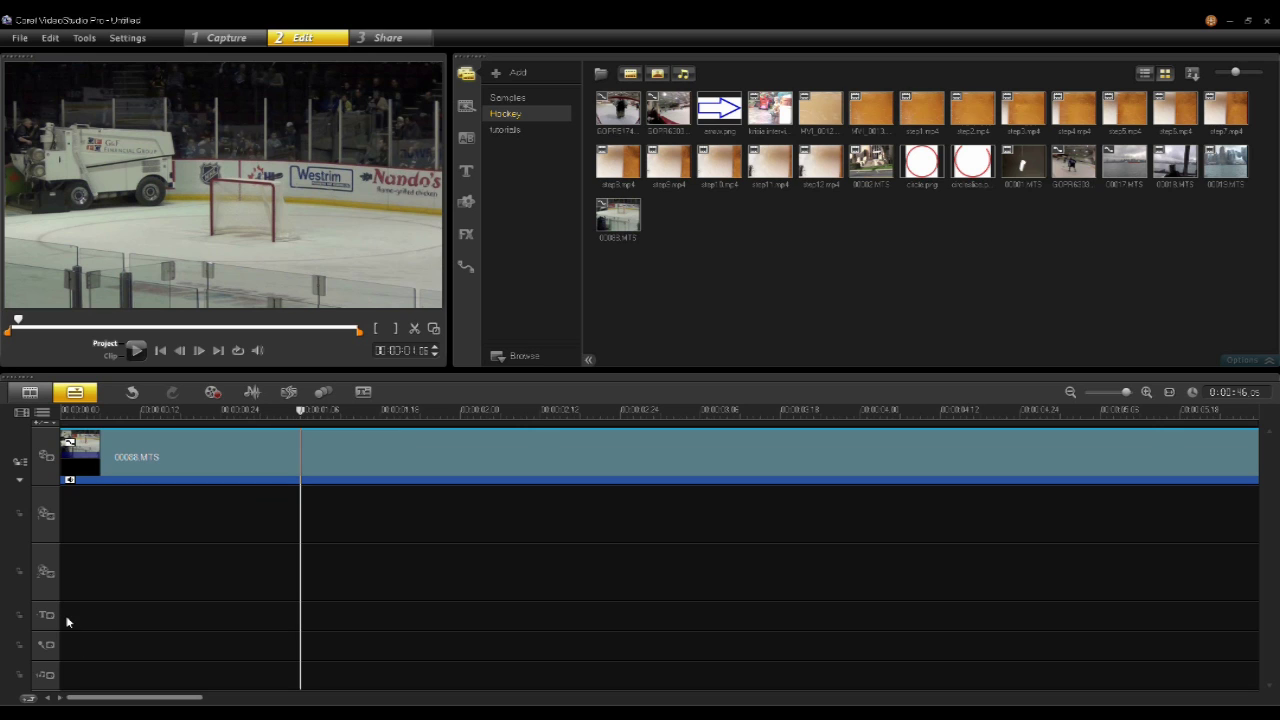
left_click_drag(255, 418, 160, 425)
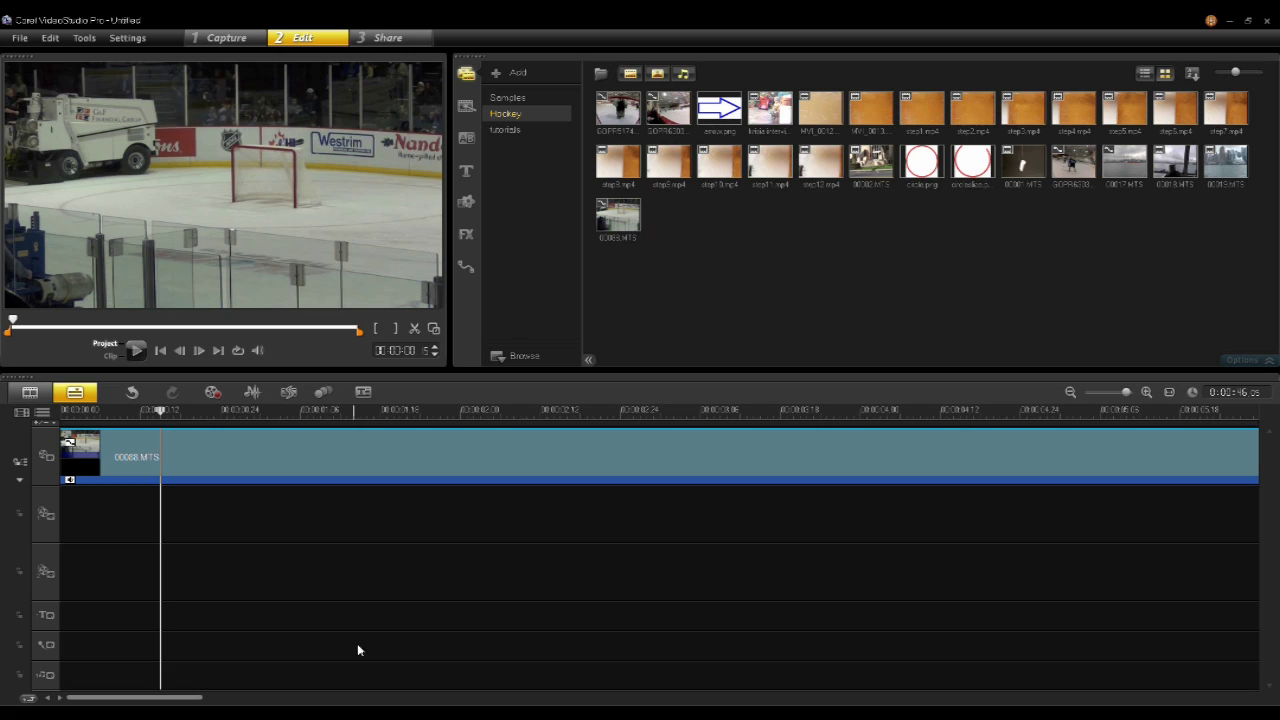
Add a new title reading 'Clean the Ice' over the hockey footage.
left_click(159, 618)
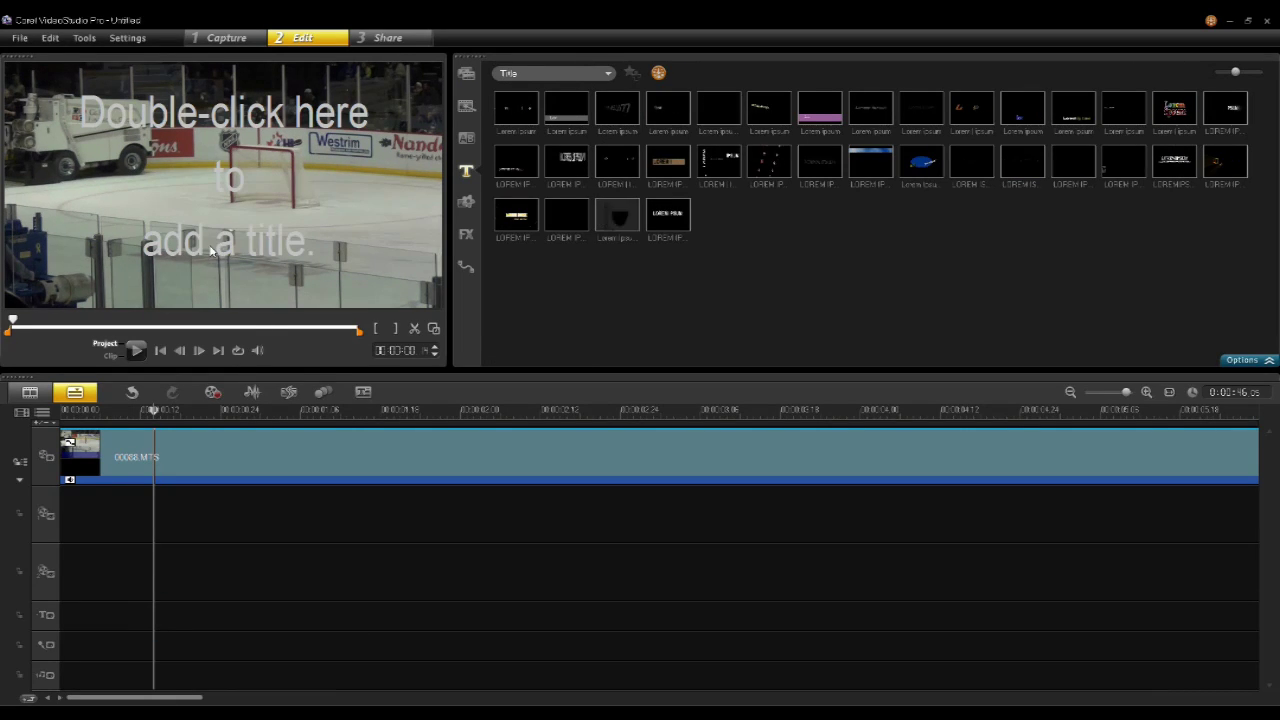
double_click(218, 252)
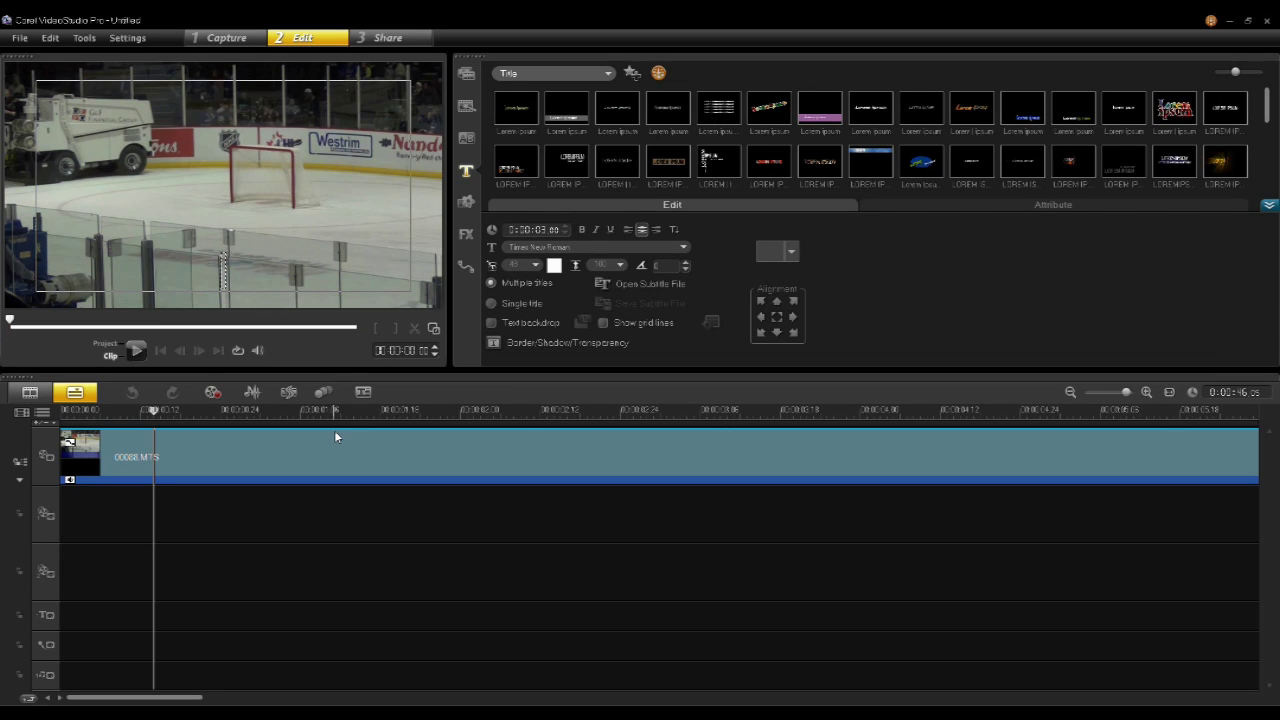
type("Clean the Ice")
left_click(338, 210)
Move the Clean the Ice title up and left and resize it to fit inside the frame.
left_click_drag(355, 273, 380, 245)
left_click(263, 220)
left_click_drag(430, 235, 306, 206)
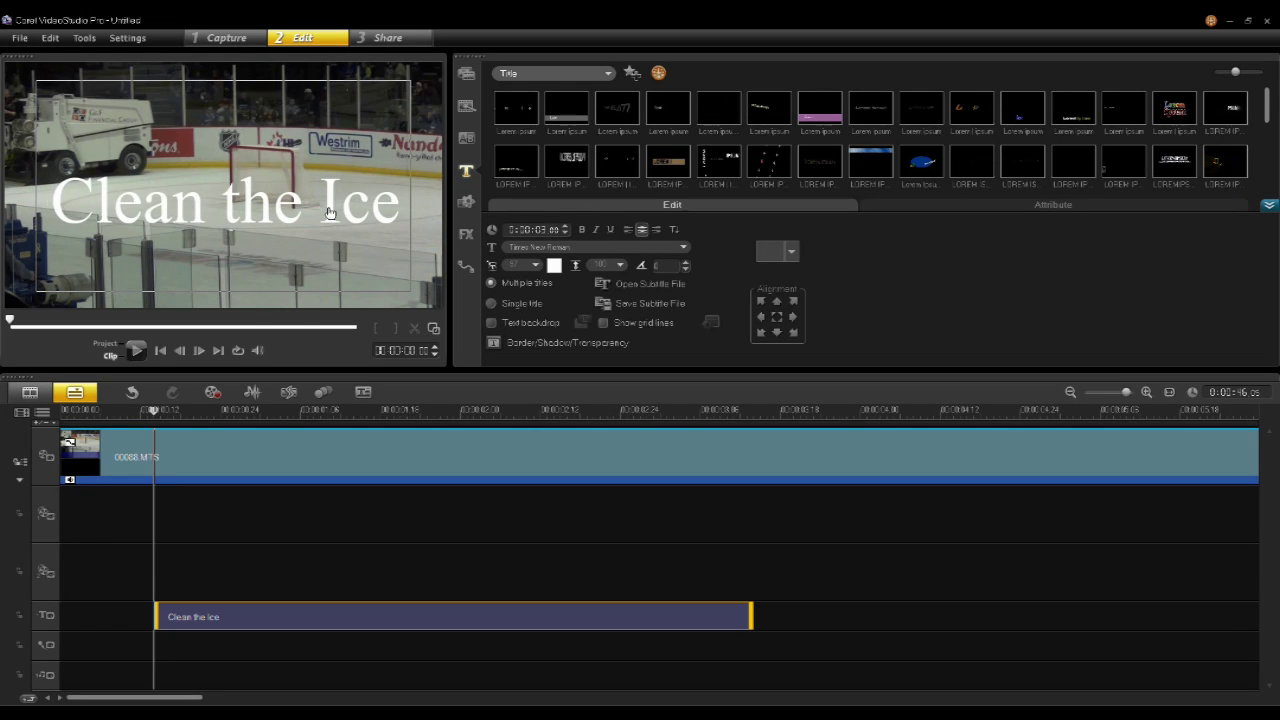
left_click(200, 215)
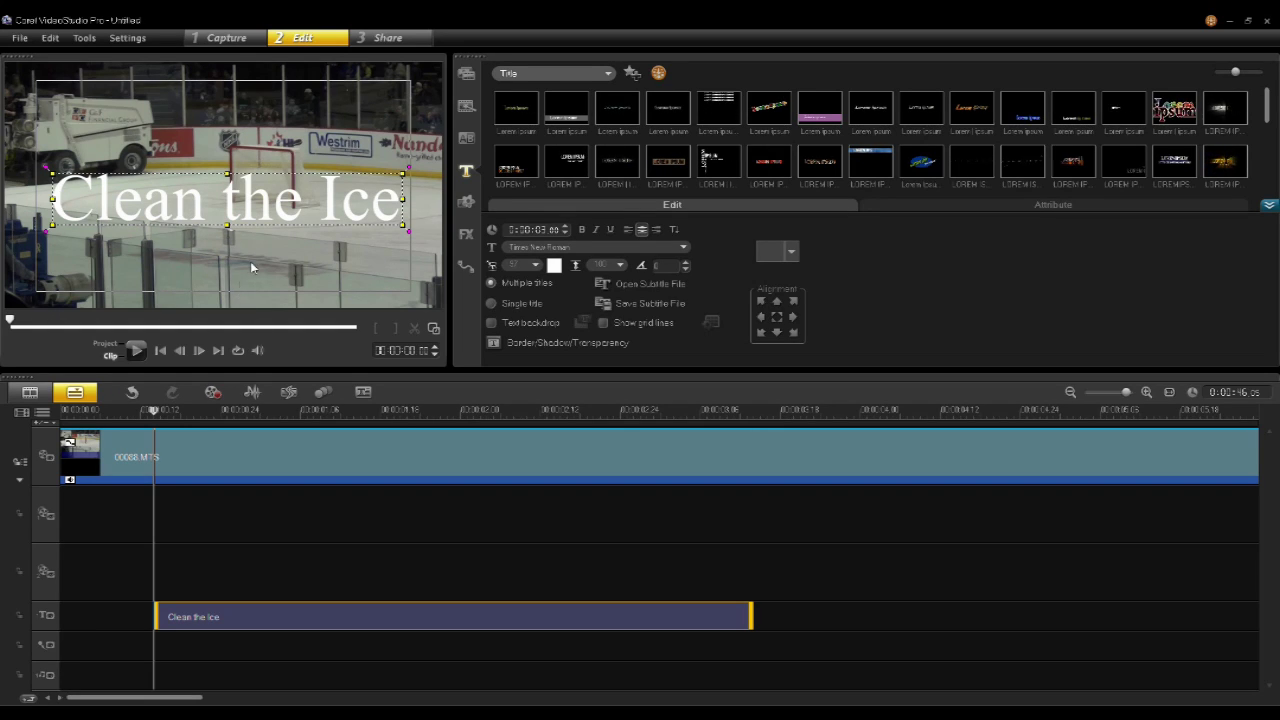
Open Match Motion for the Clean the Ice title clip from its right-click menu.
right_click(219, 618)
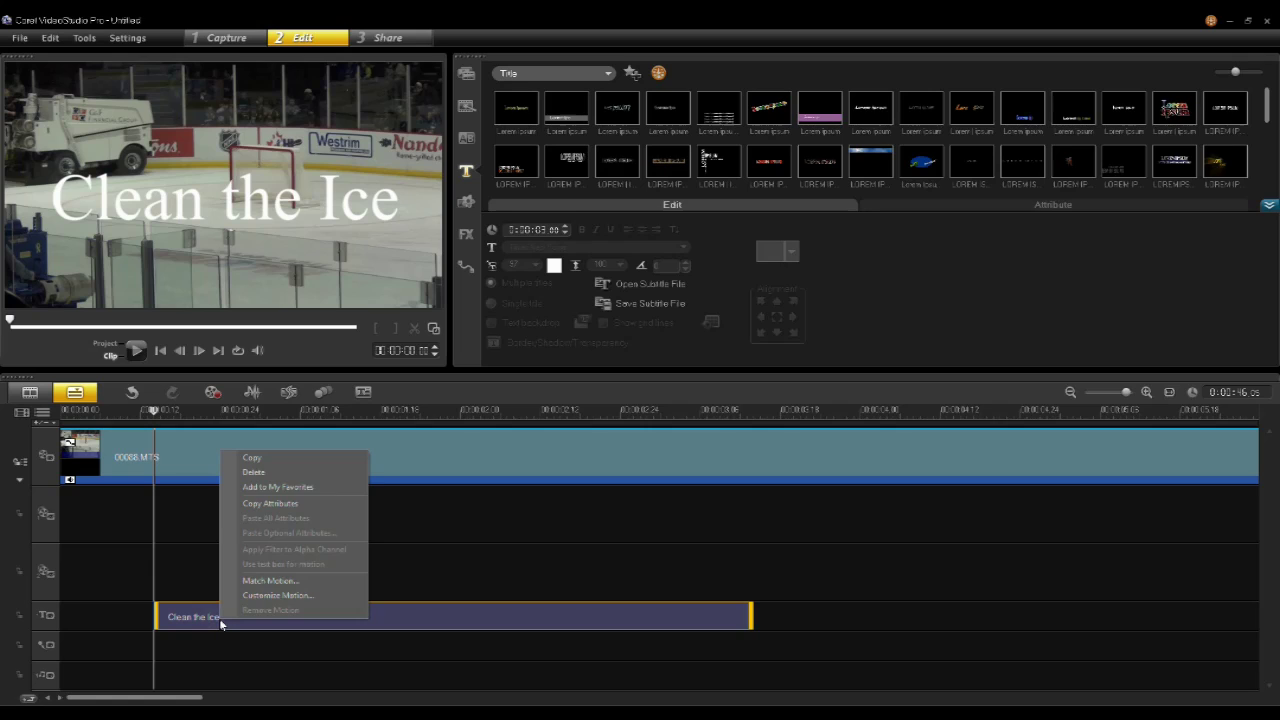
left_click(272, 584)
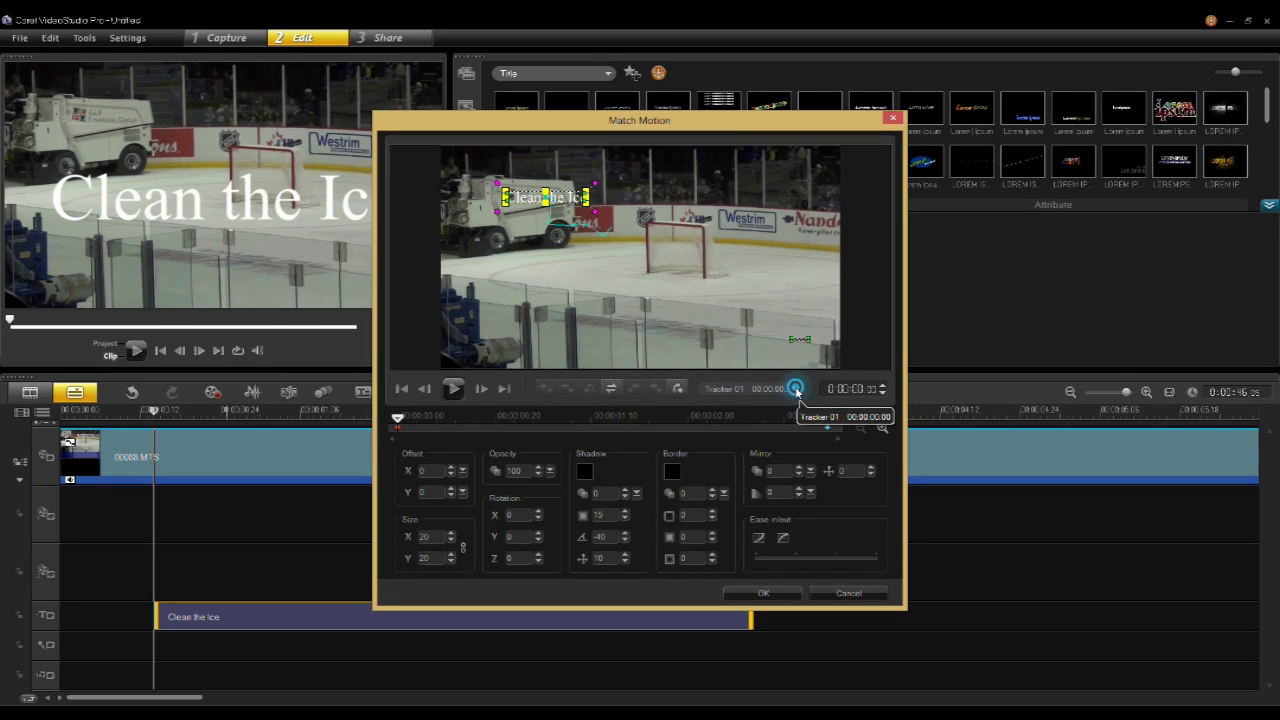
Attach the title to the zamboni tracker, scrub through the clip to verify, and accept.
left_click(797, 389)
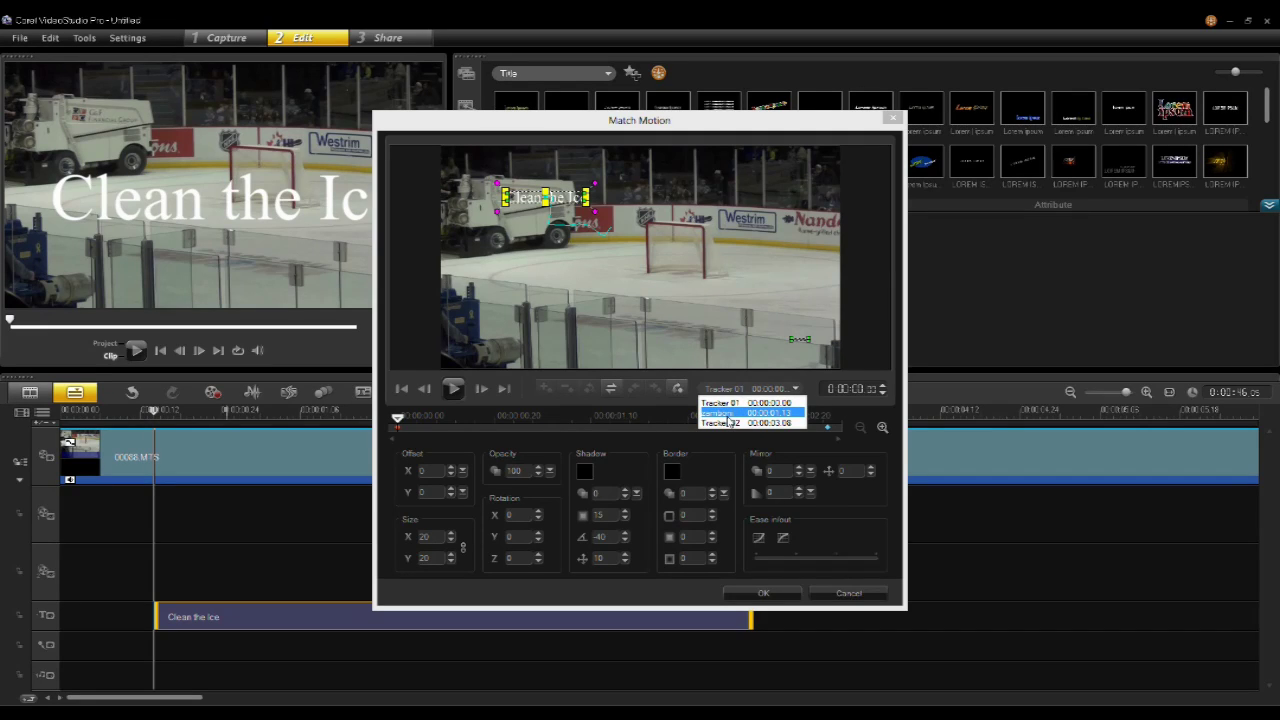
left_click(728, 413)
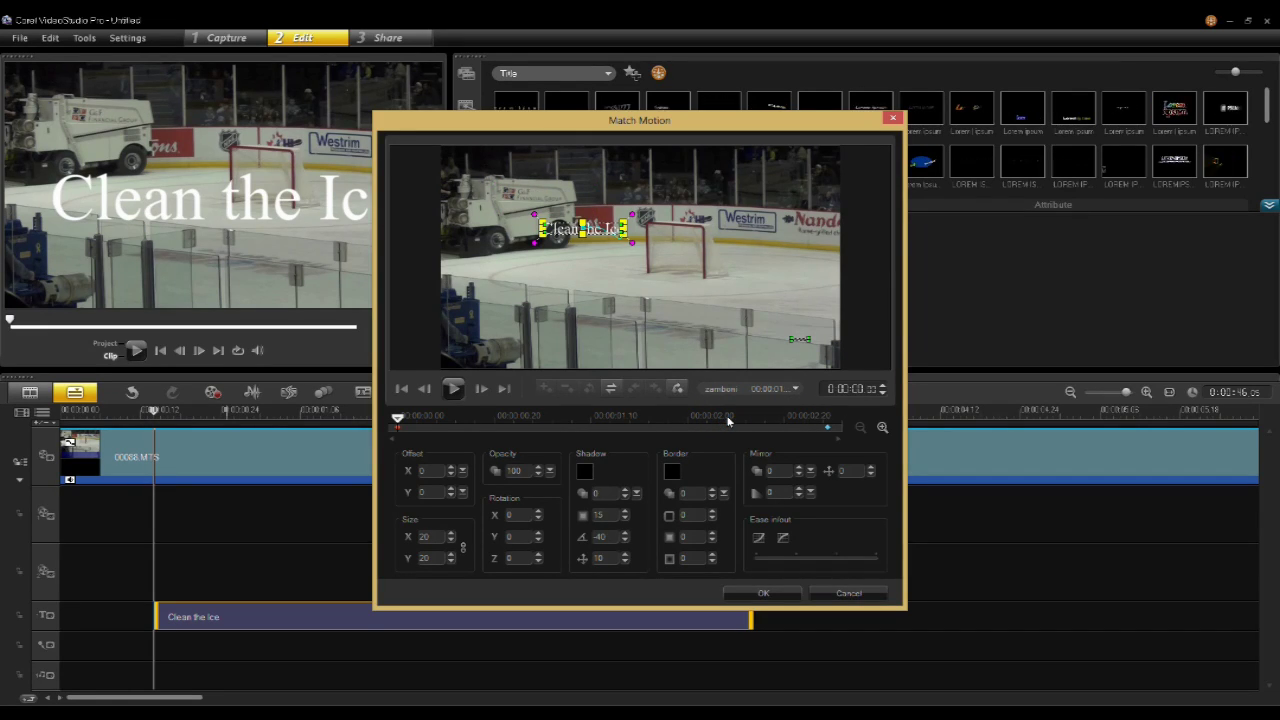
mouse_move(399, 424)
left_mouse_down()
mouse_move(461, 428)
mouse_move(396, 428)
left_mouse_up()
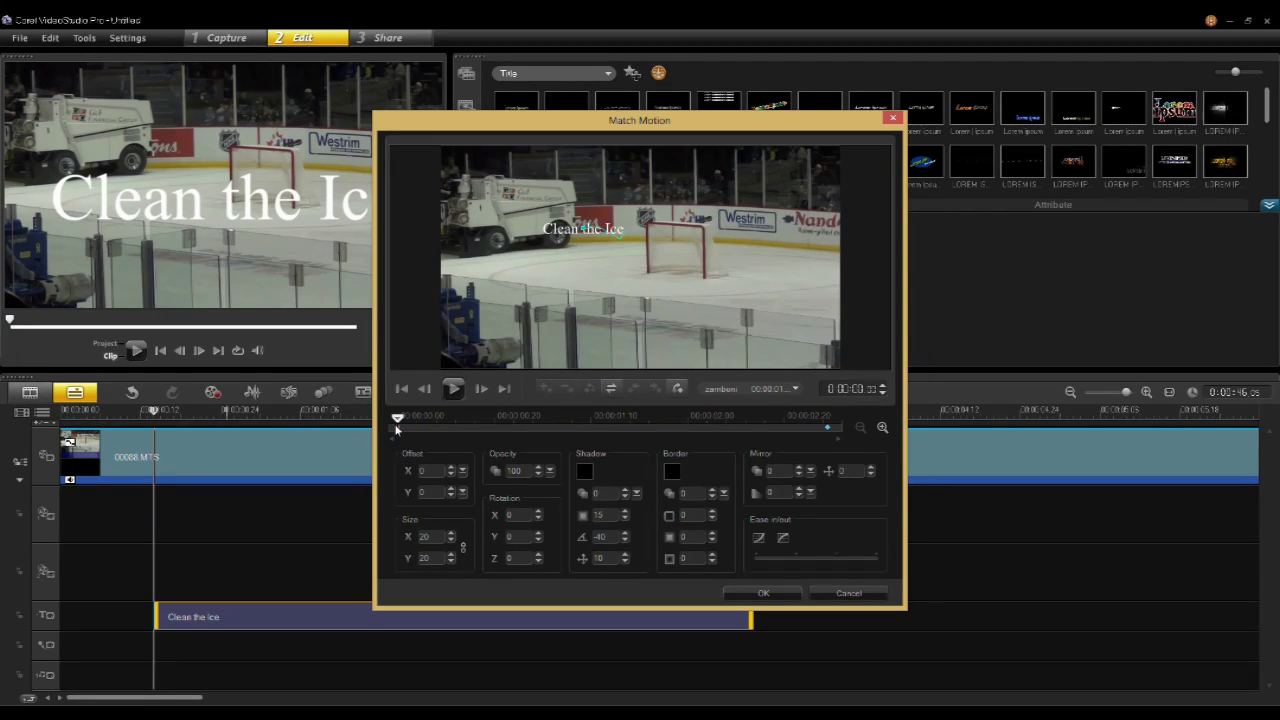
left_click(397, 427)
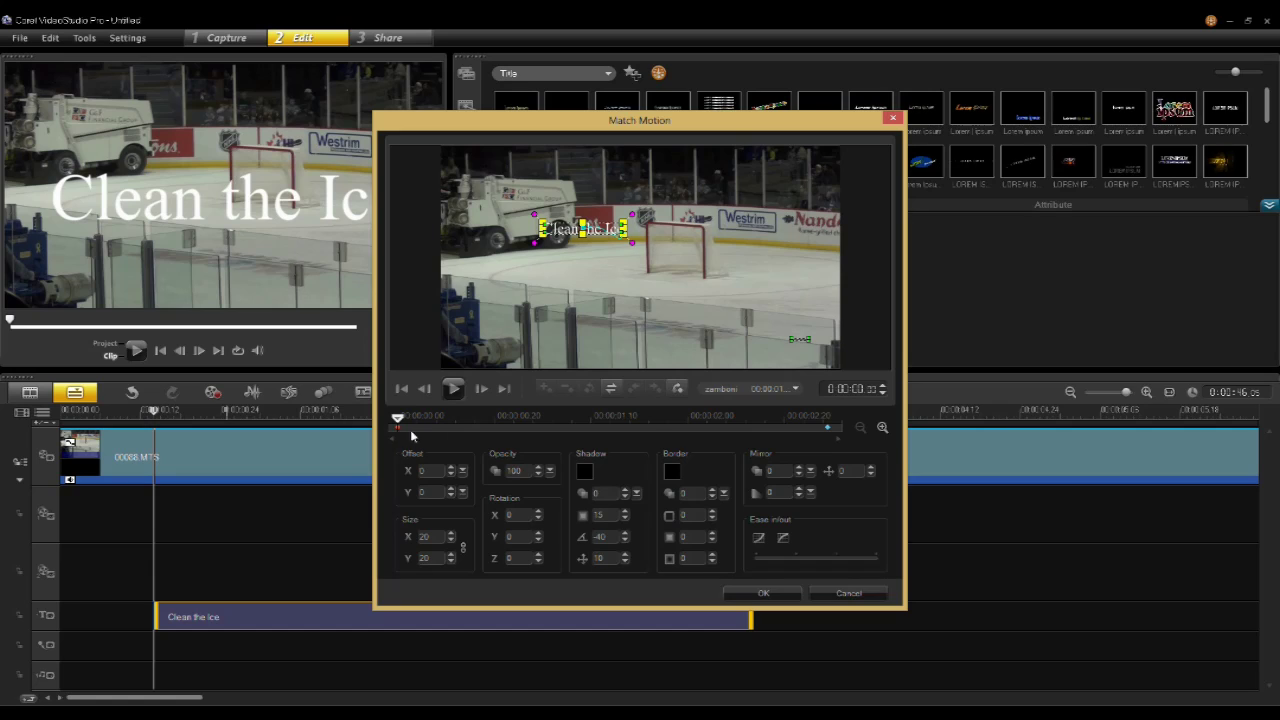
left_click(729, 391)
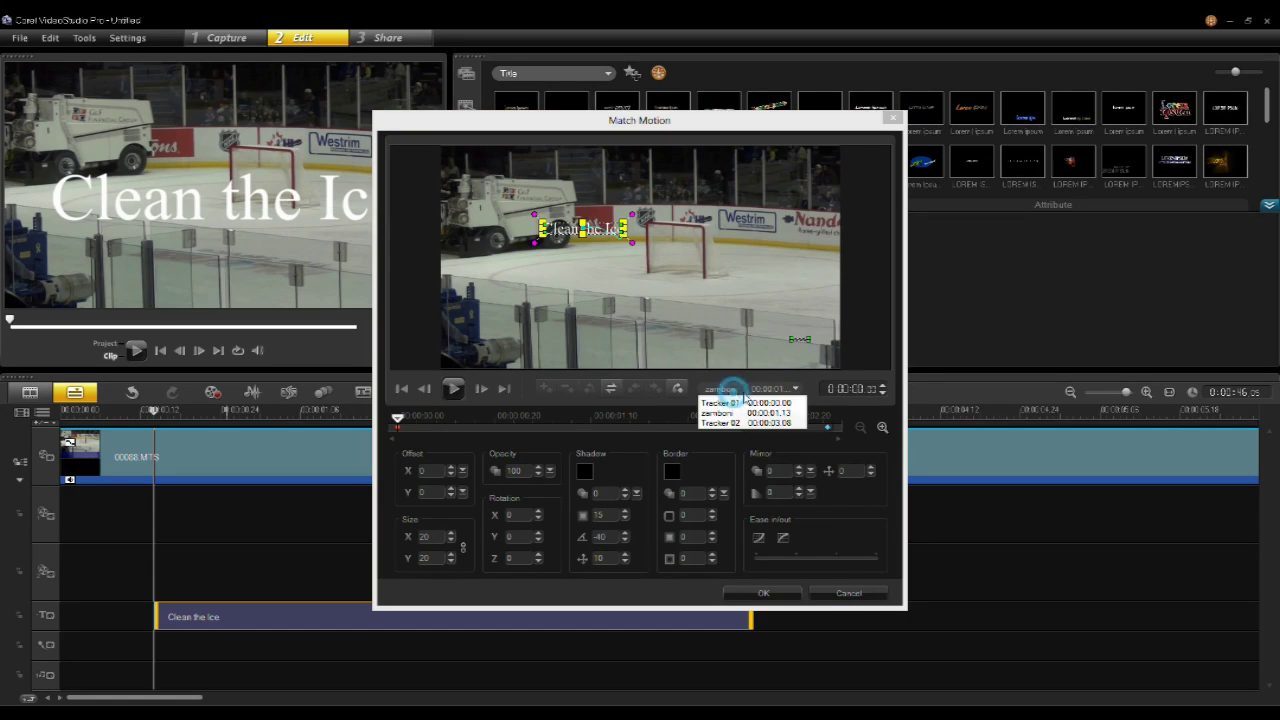
left_click(736, 416)
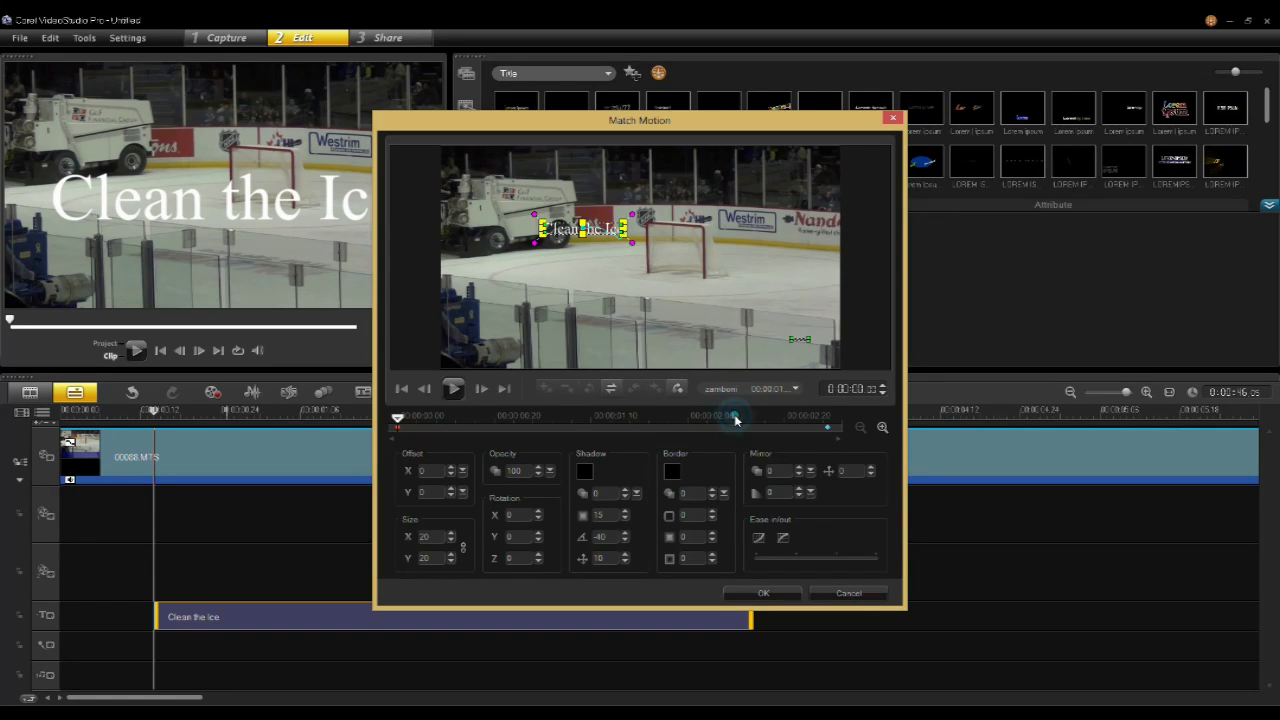
left_click_drag(405, 422, 726, 424)
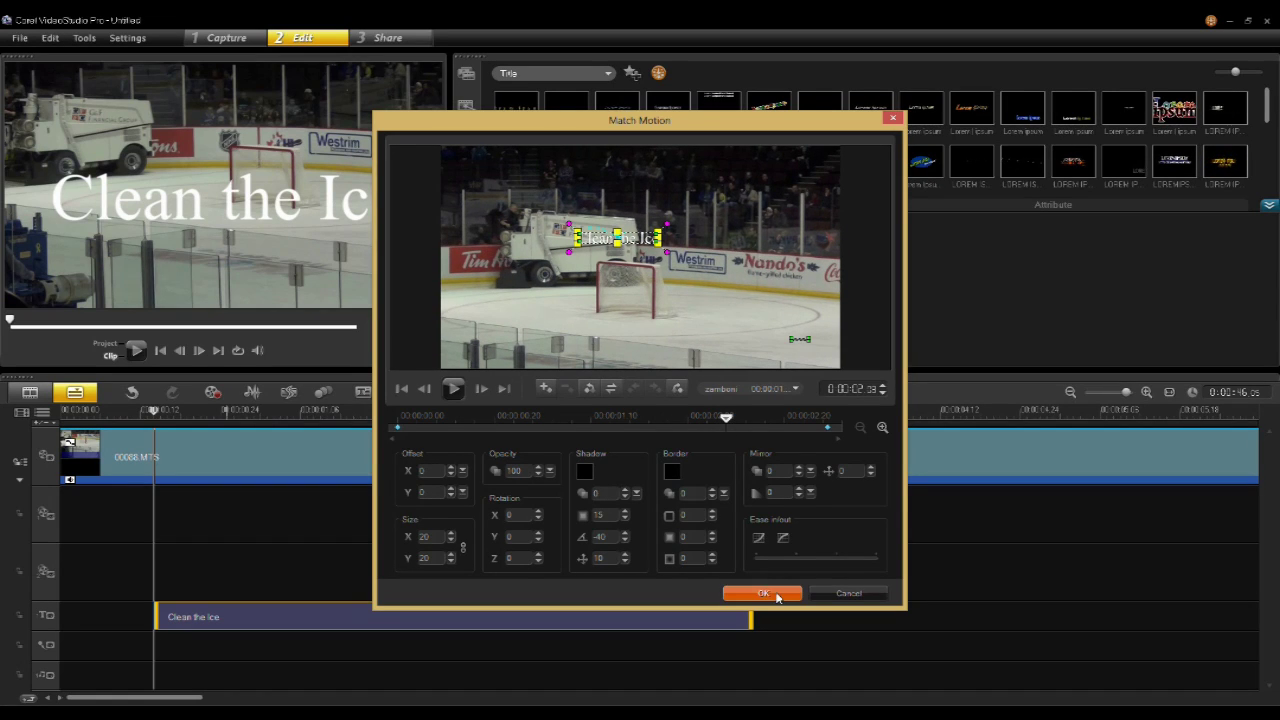
left_click(768, 592)
Trim the Clean the Ice title's start so it begins later, then scrub to check the timing.
left_click_drag(154, 411, 375, 428)
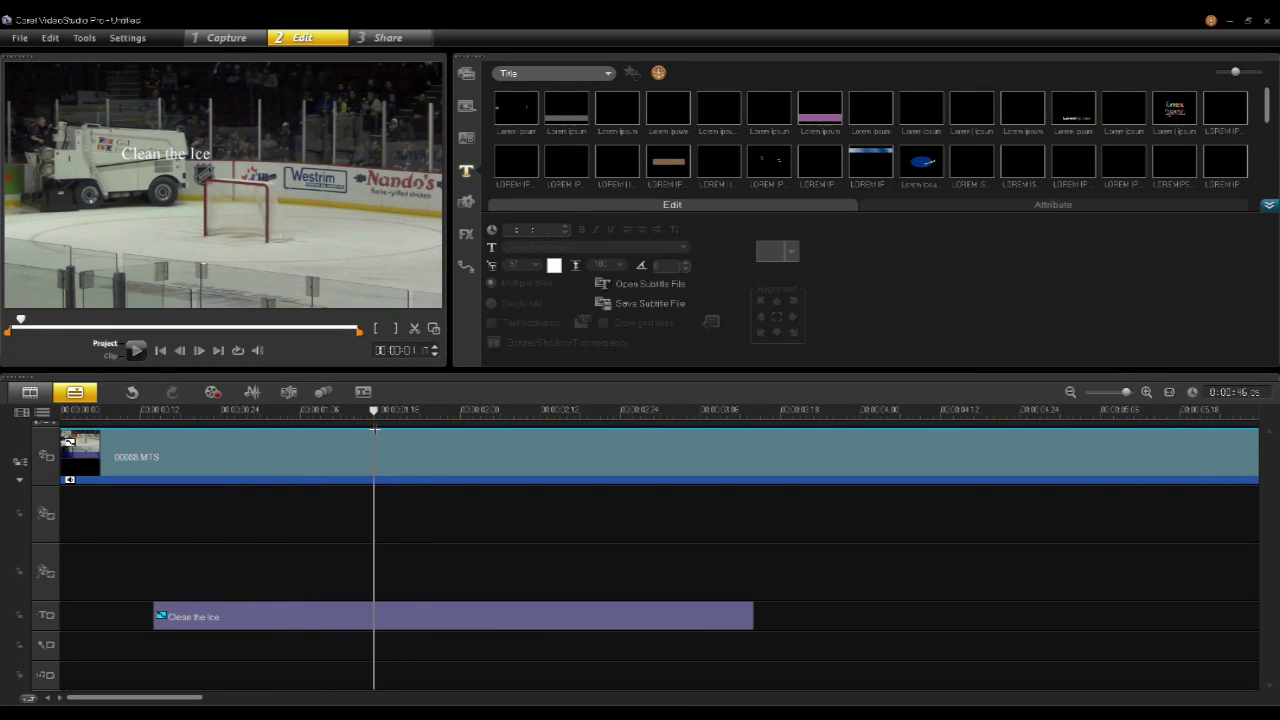
left_click(374, 617)
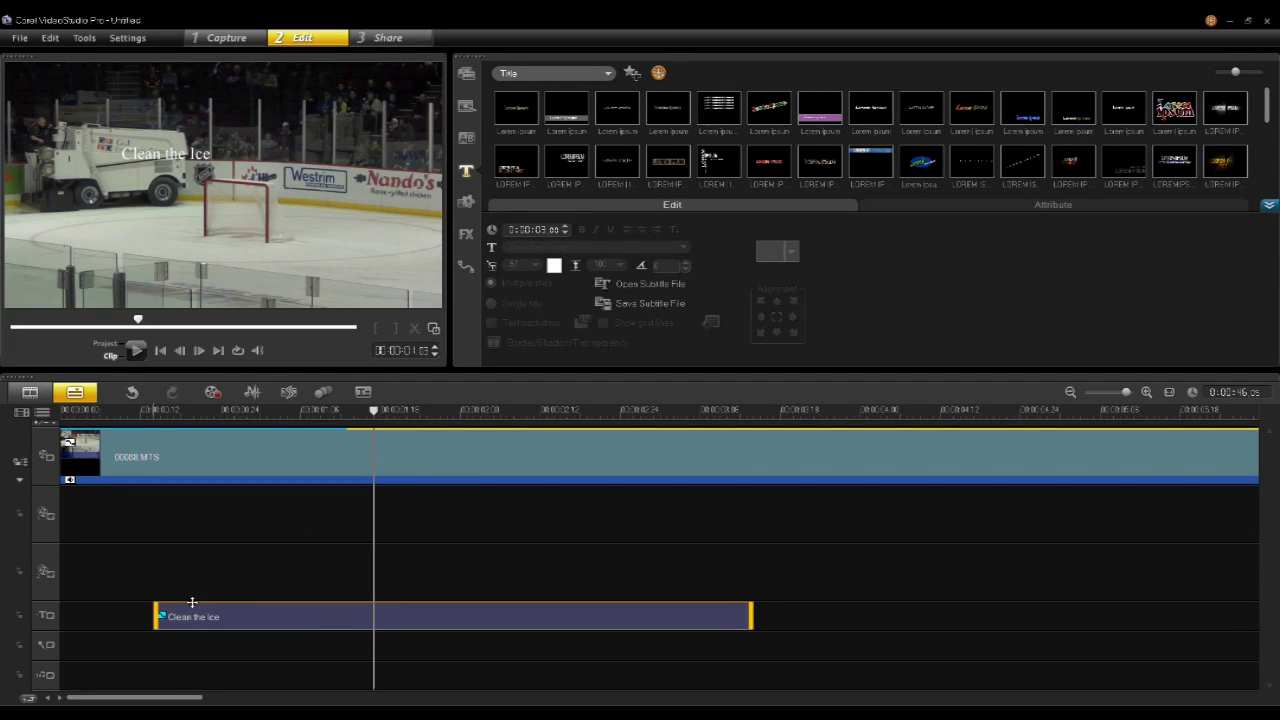
left_click_drag(155, 622, 349, 627)
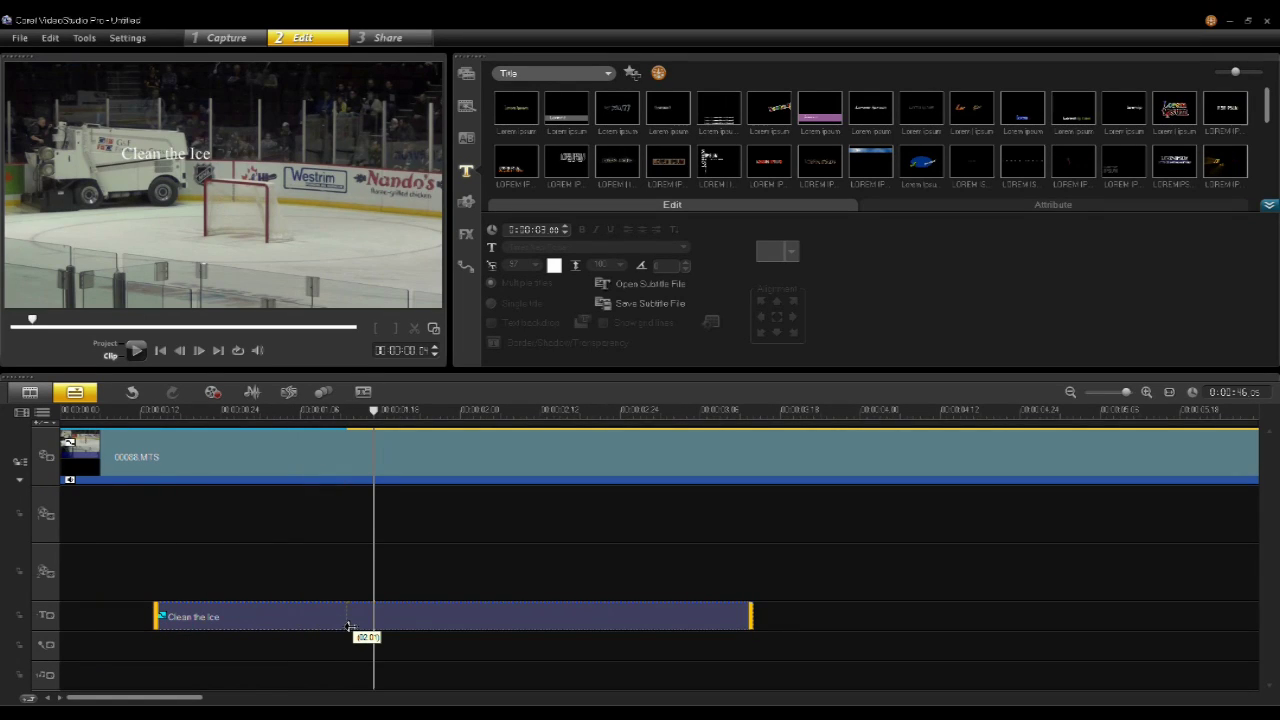
left_click_drag(352, 469, 386, 425)
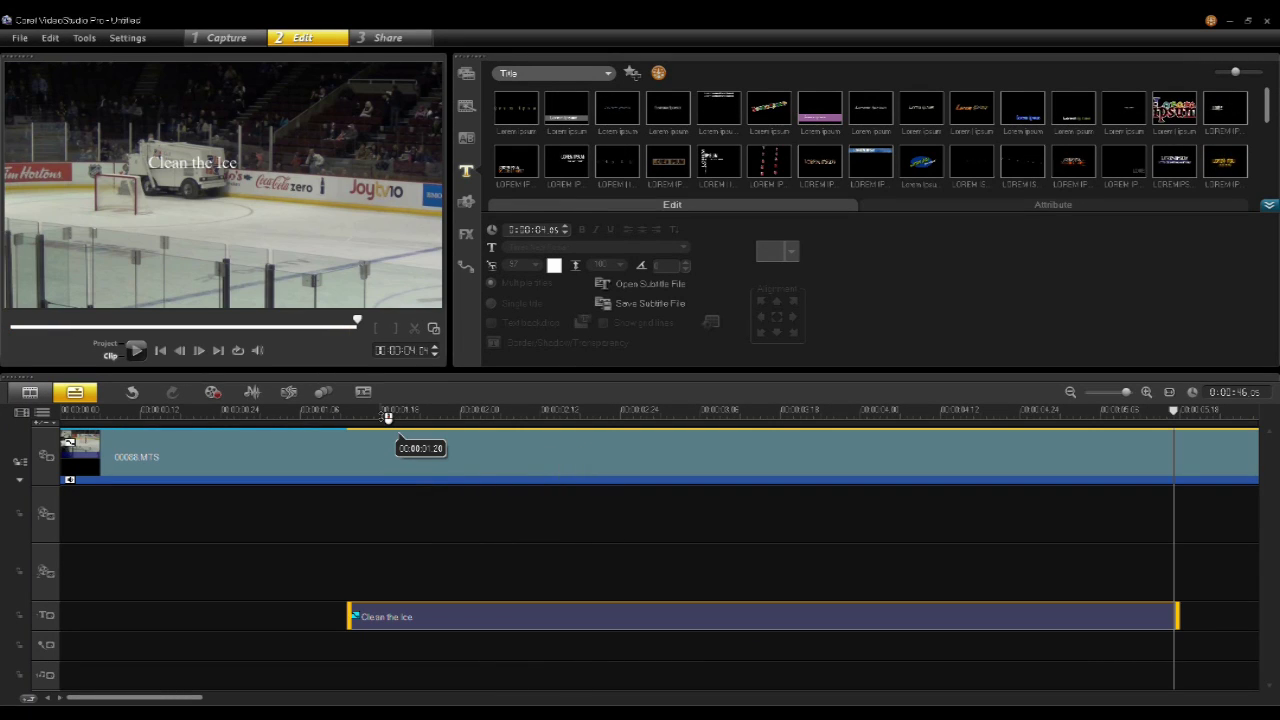
left_click_drag(396, 440, 641, 508)
Reopen Match Motion for the Clean the Ice title.
mouse_move(232, 240)
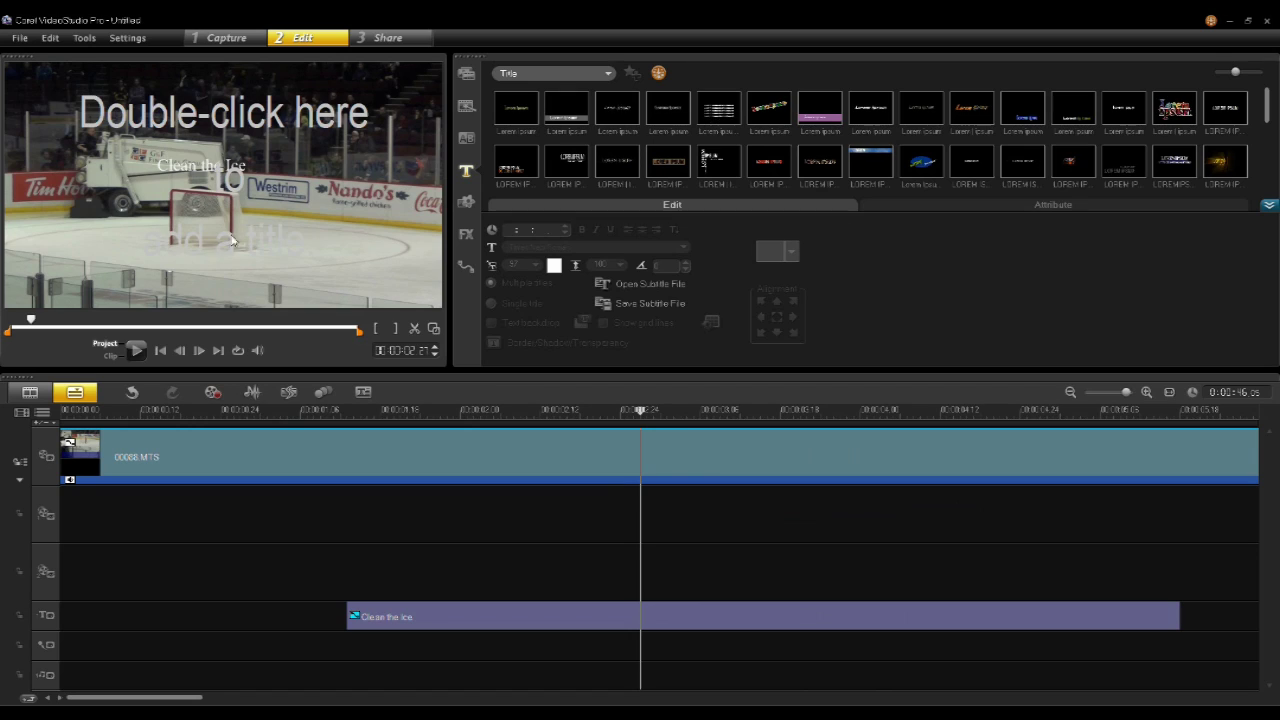
left_click(511, 614)
right_click(513, 623)
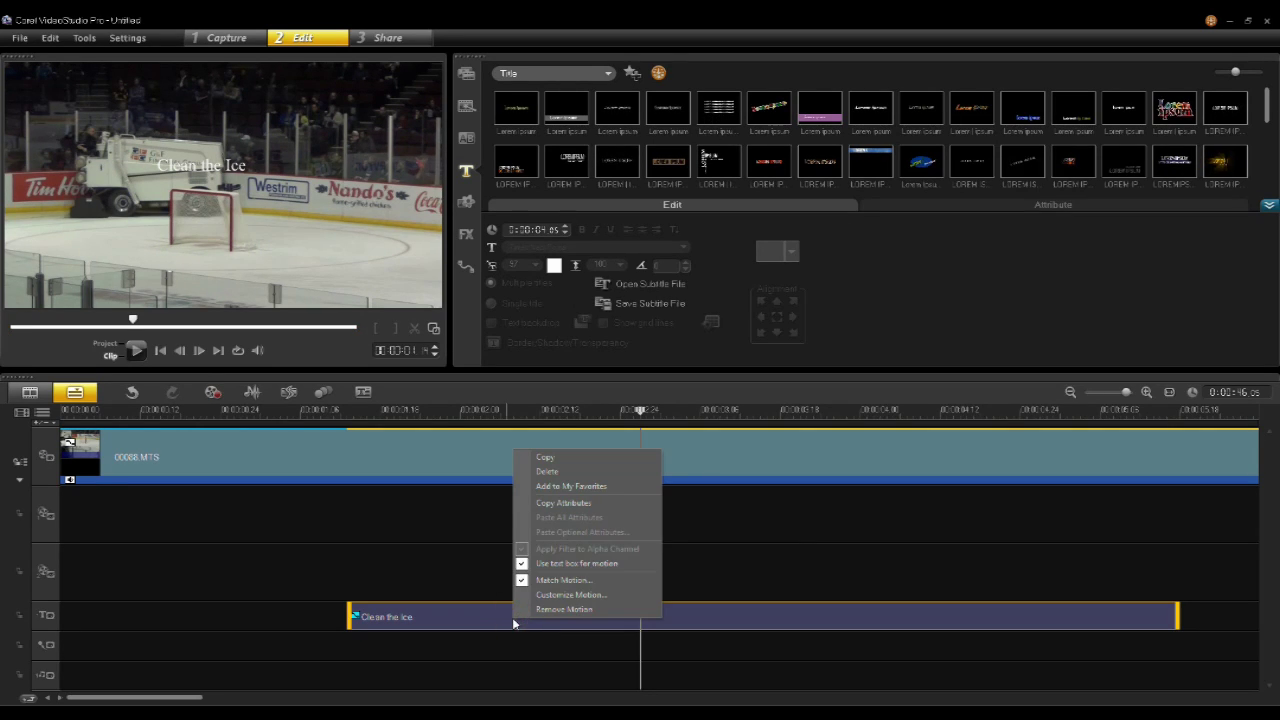
left_click(590, 580)
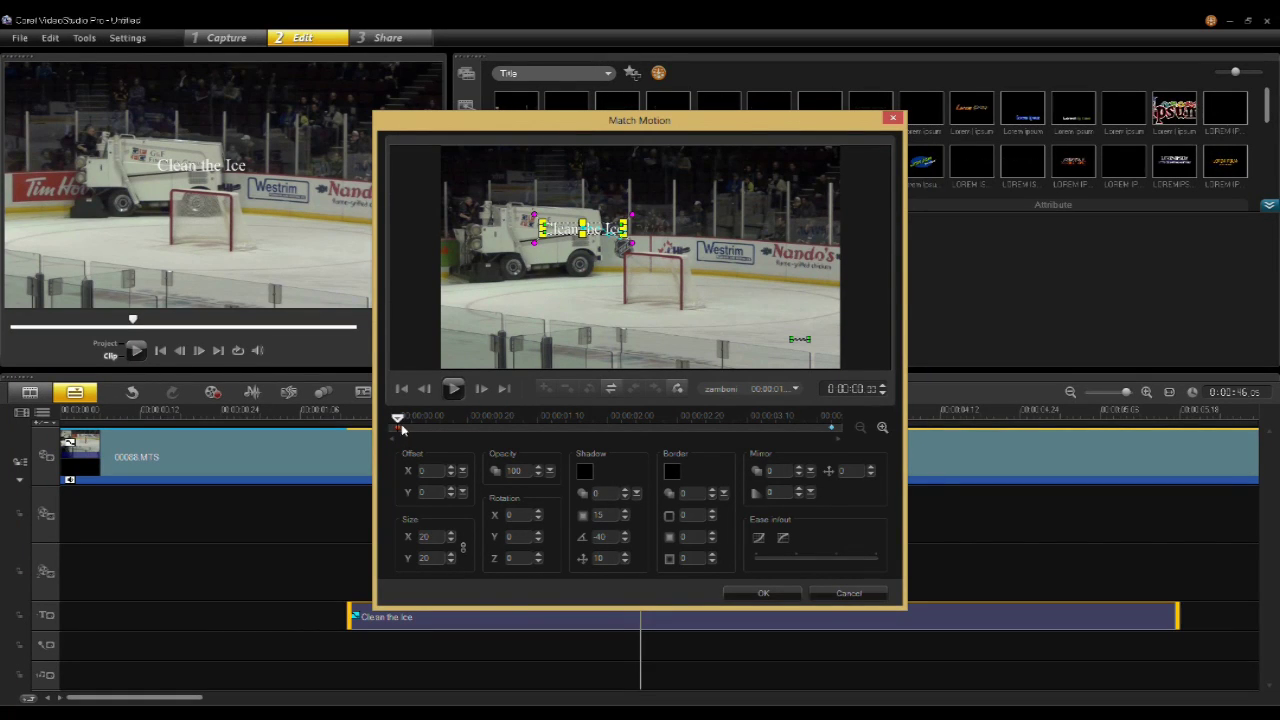
Enlarge the title to size 58 and copy the first keyframe's size to all keyframes.
left_click_drag(624, 243, 702, 246)
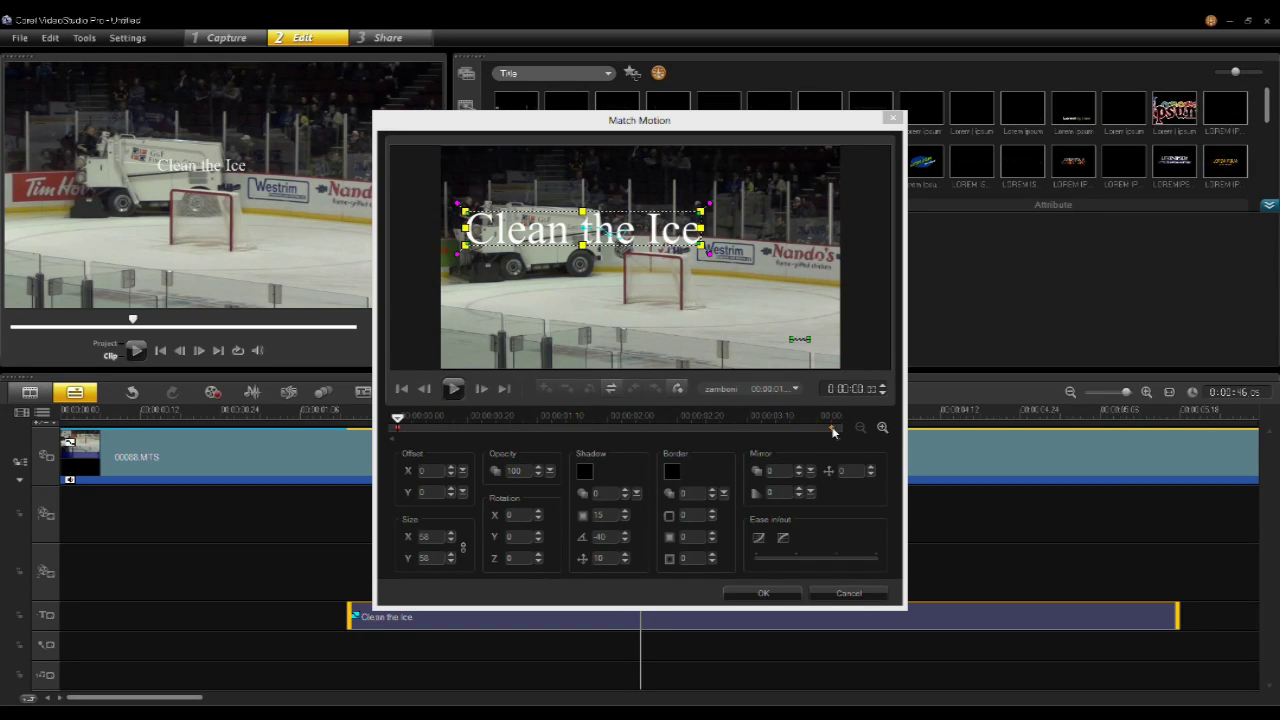
mouse_move(397, 424)
left_mouse_down()
mouse_move(833, 430)
mouse_move(398, 432)
left_mouse_up()
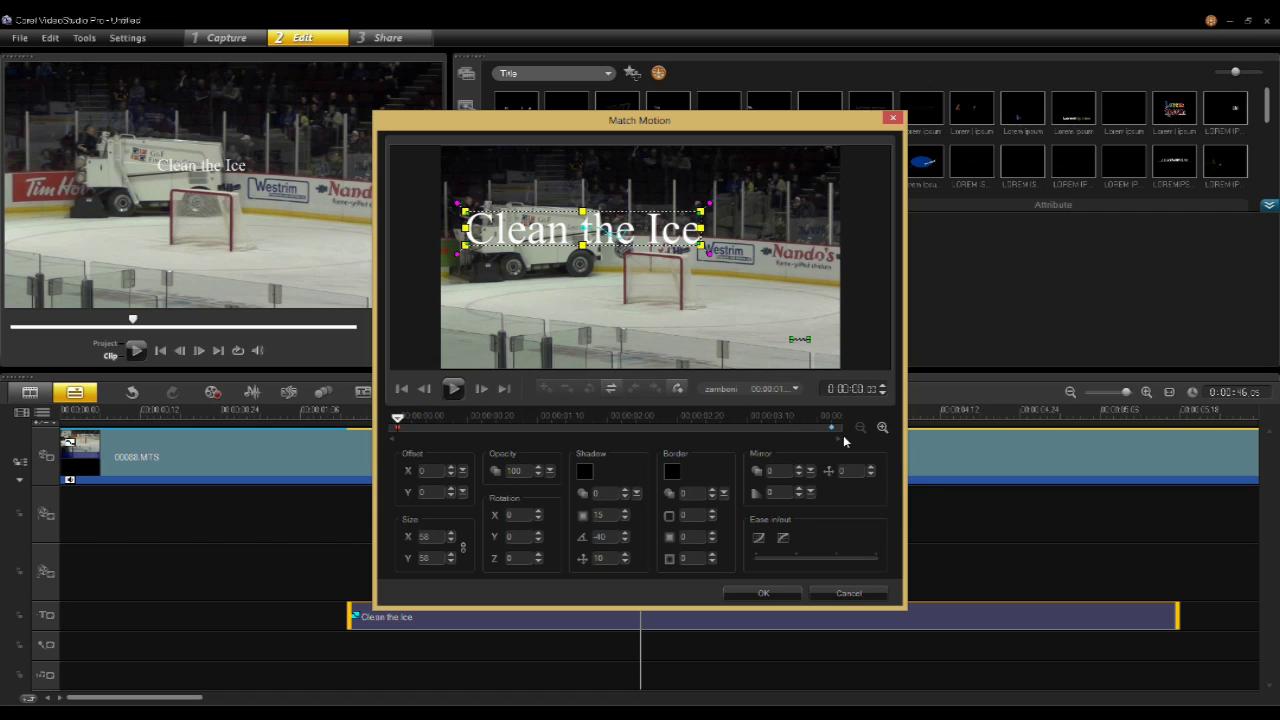
right_click(399, 429)
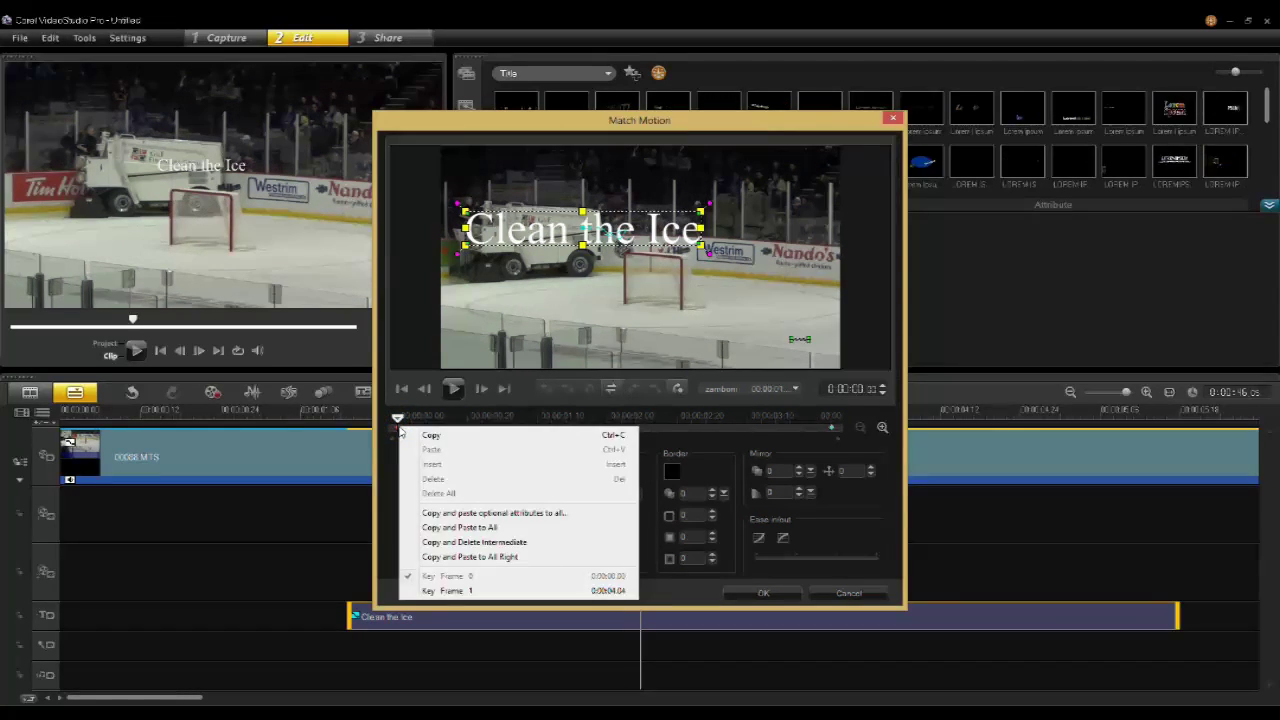
left_click(491, 528)
left_click_drag(398, 421, 583, 426)
Accept the Match Motion changes and play back the enlarged title following the Zamboni.
left_click(763, 593)
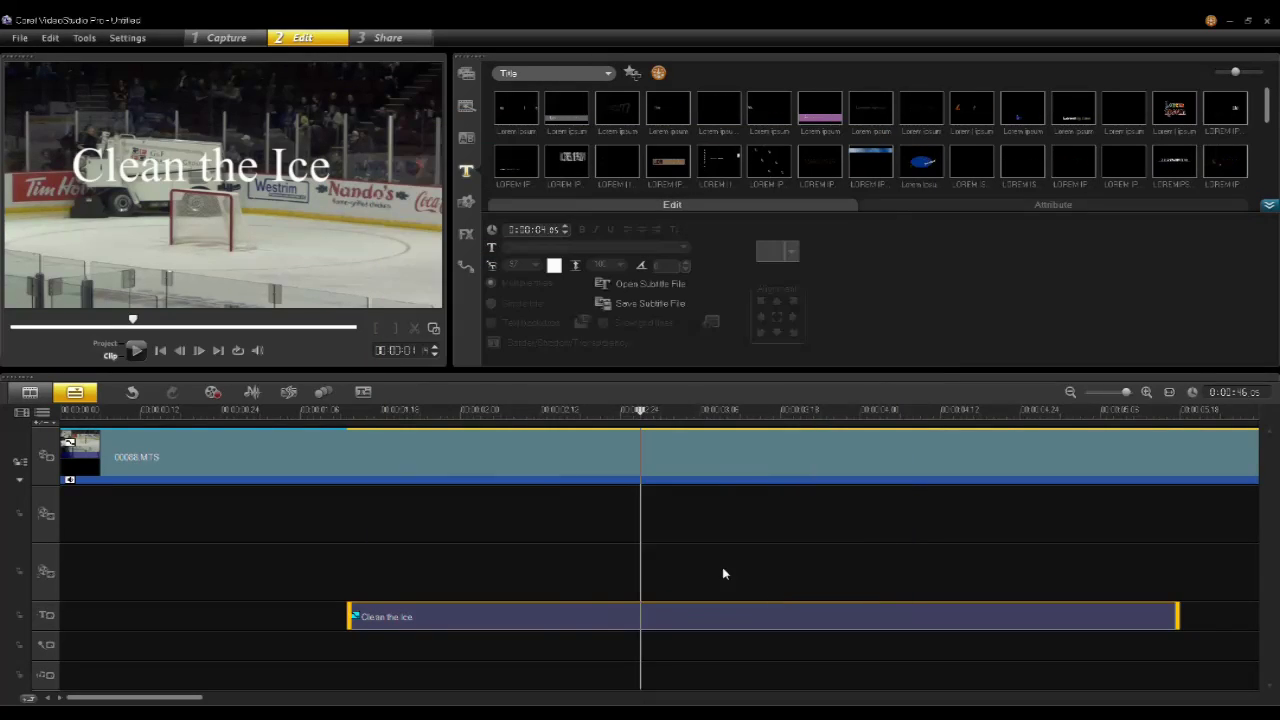
left_click(350, 420)
left_click_drag(352, 428, 380, 428)
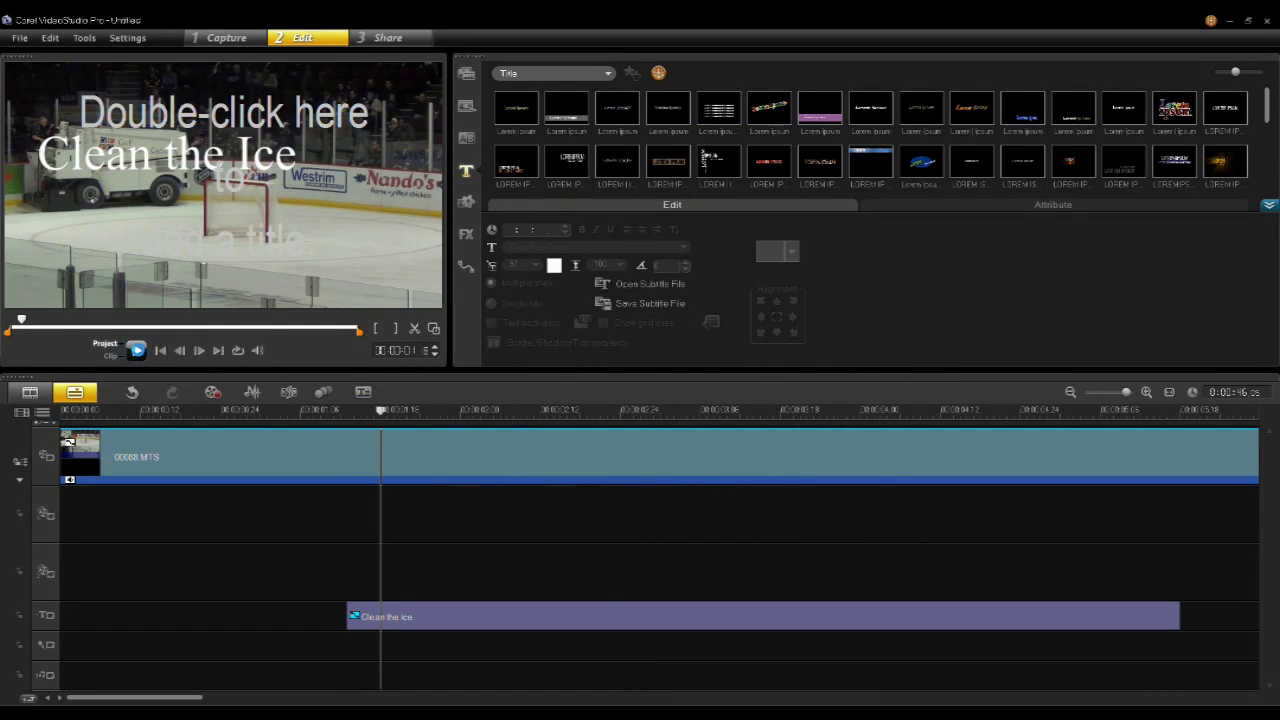
left_click(136, 350)
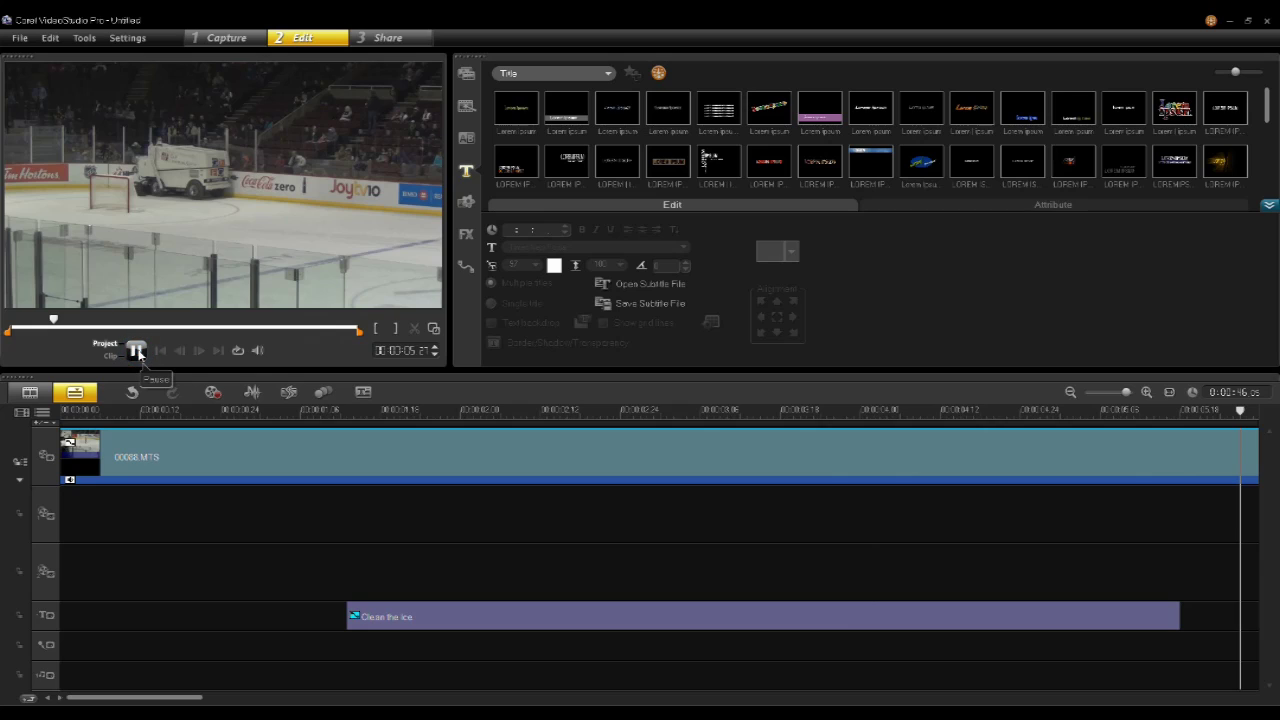
left_click(136, 350)
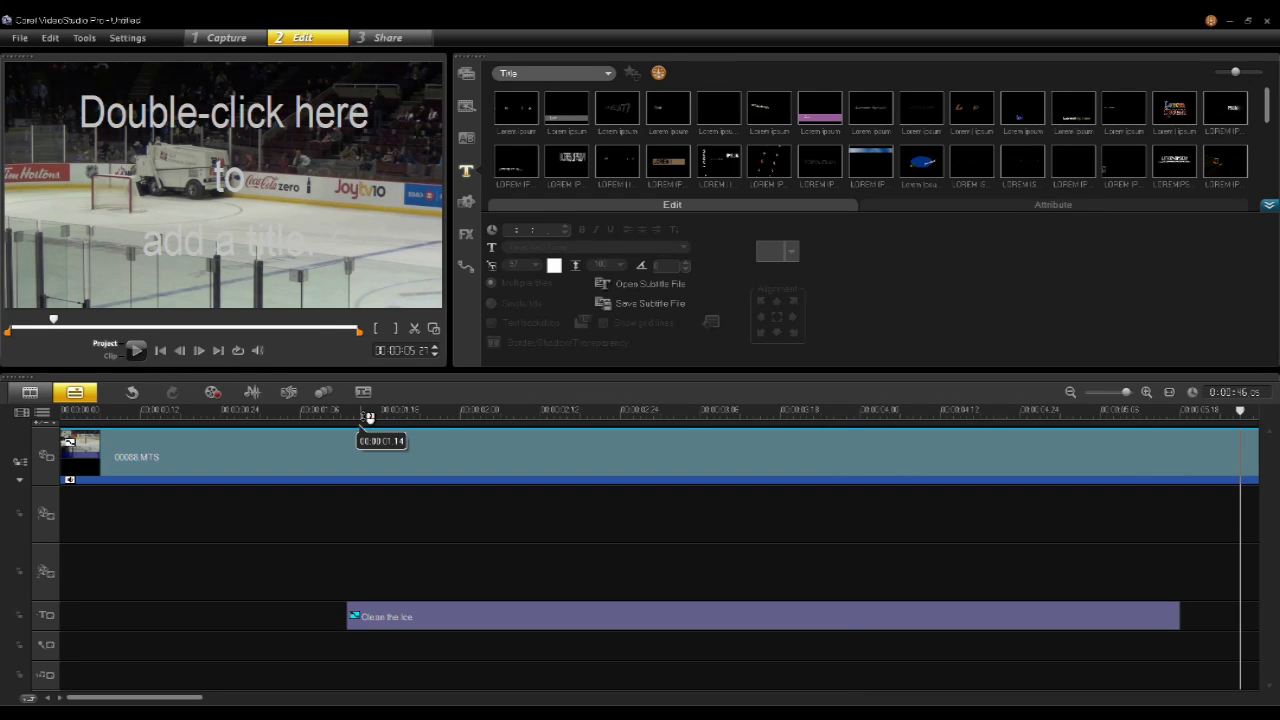